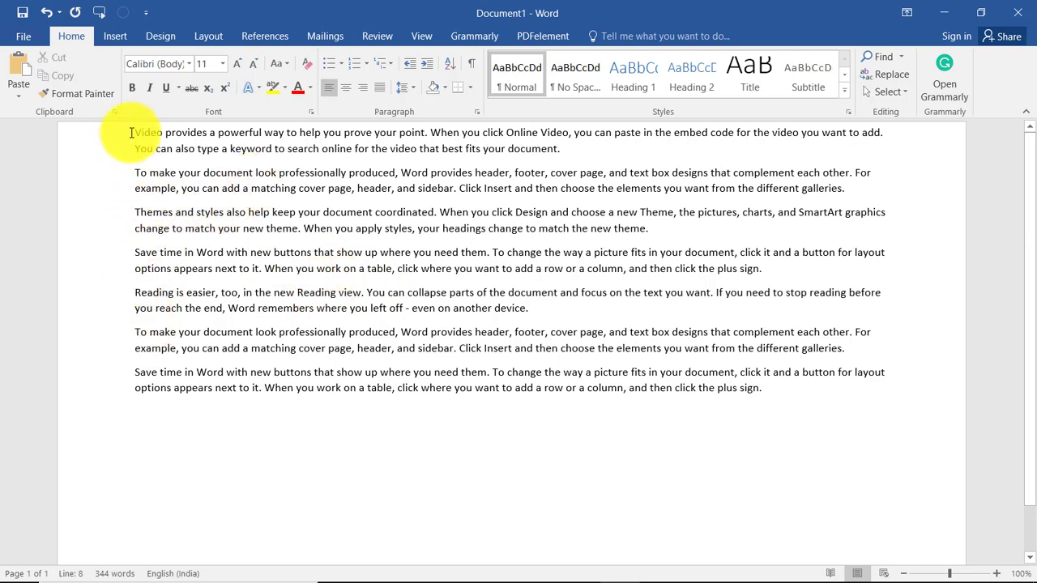
Step: Open the Quick Access Toolbar customization via More Commands and list All Commands
mouse_move(135, 133)
left_mouse_down()
mouse_move(525, 203)
mouse_move(861, 389)
left_mouse_up()
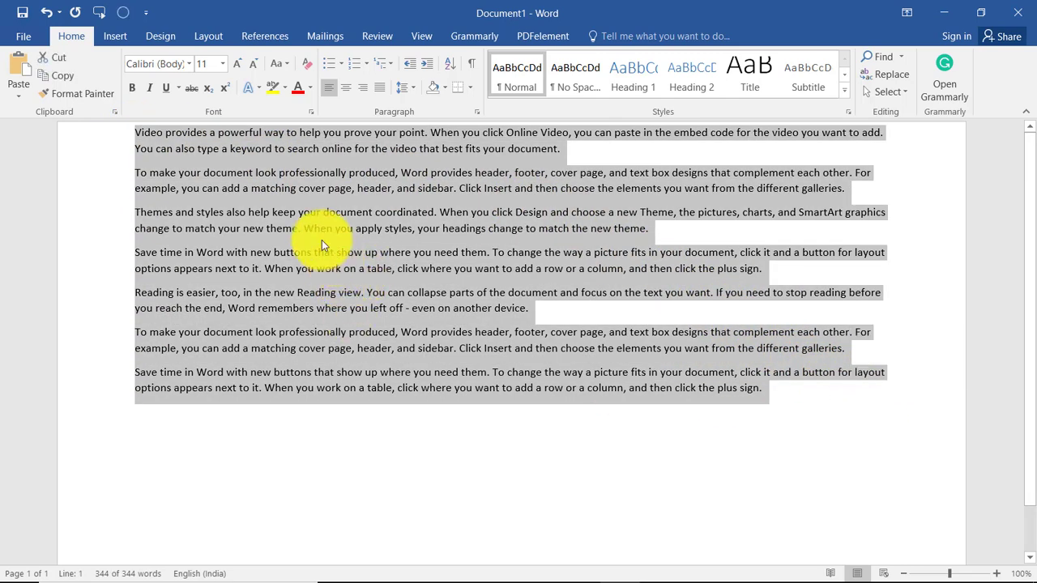
left_click(244, 452)
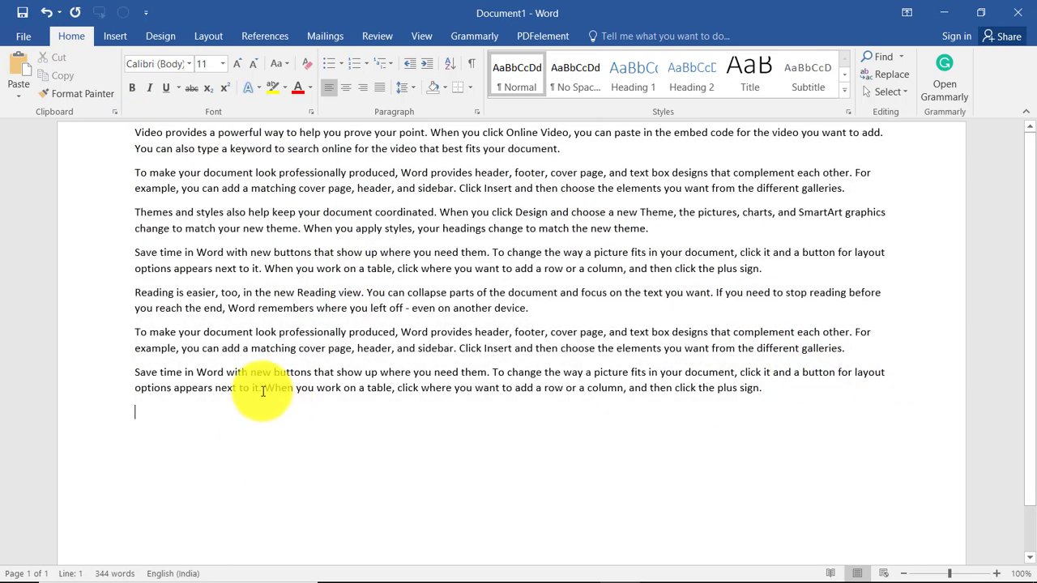
left_click(147, 18)
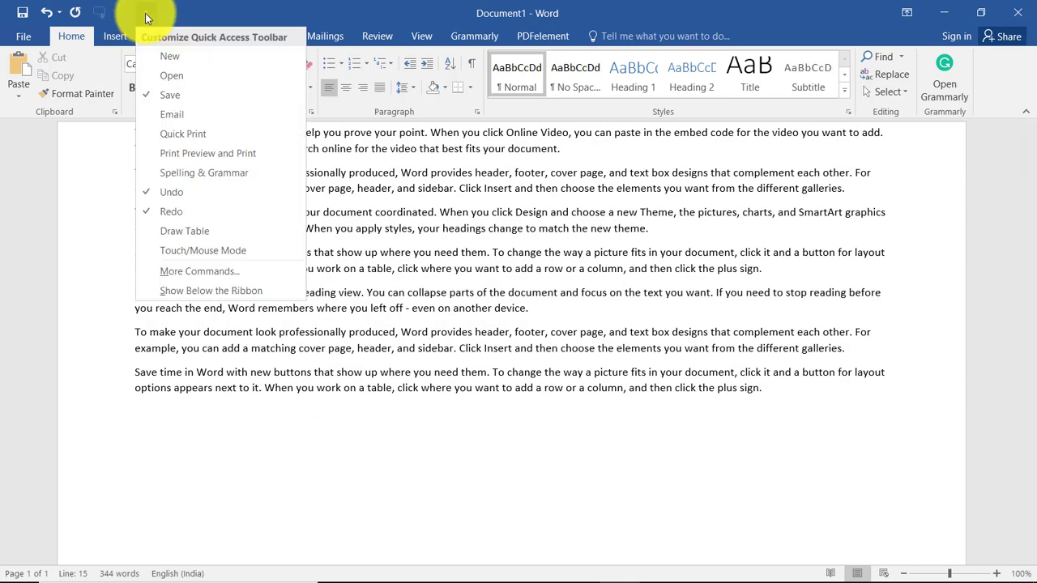
left_click(188, 272)
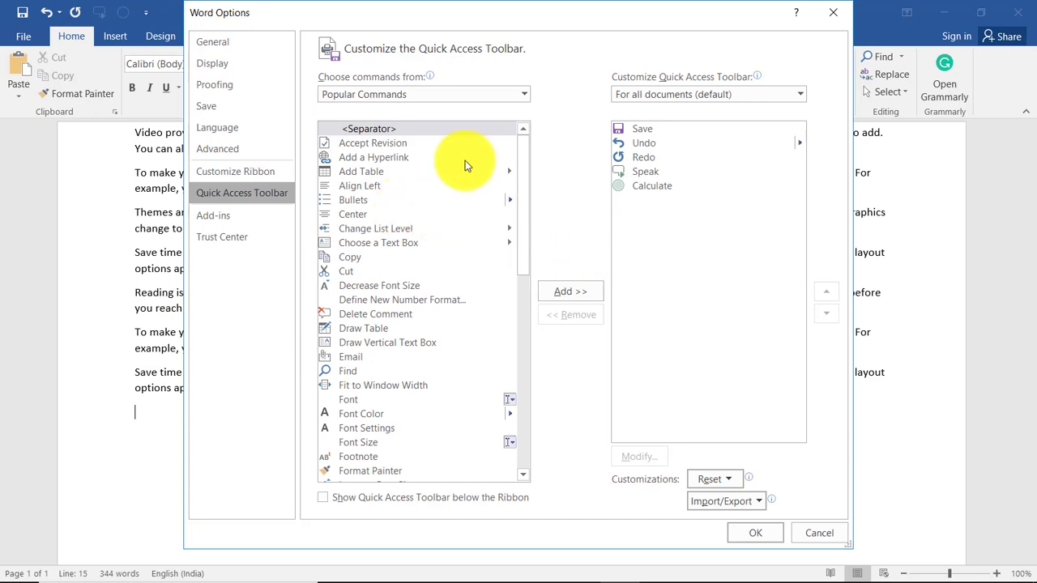
left_click(496, 94)
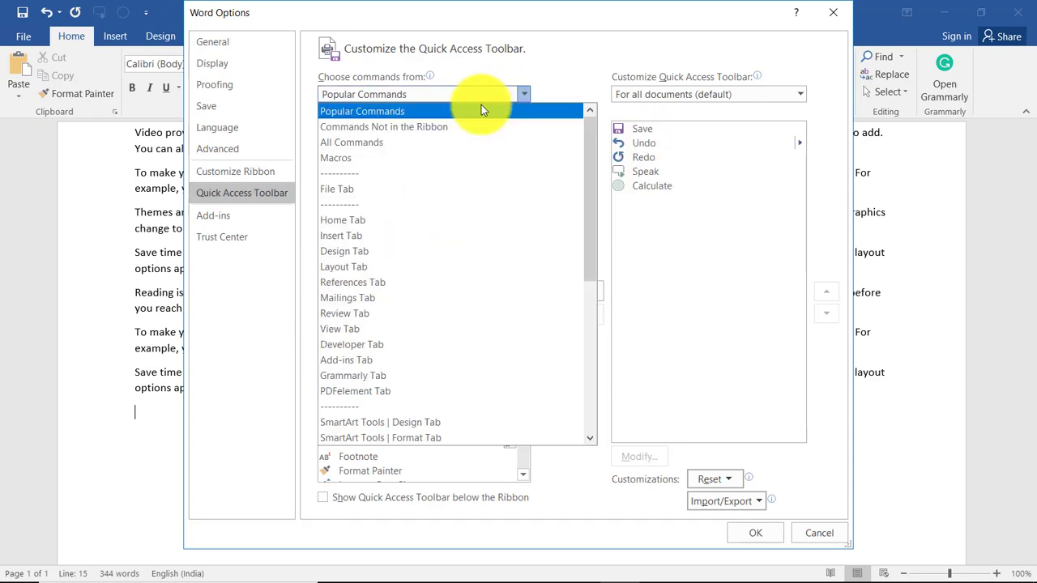
left_click(371, 144)
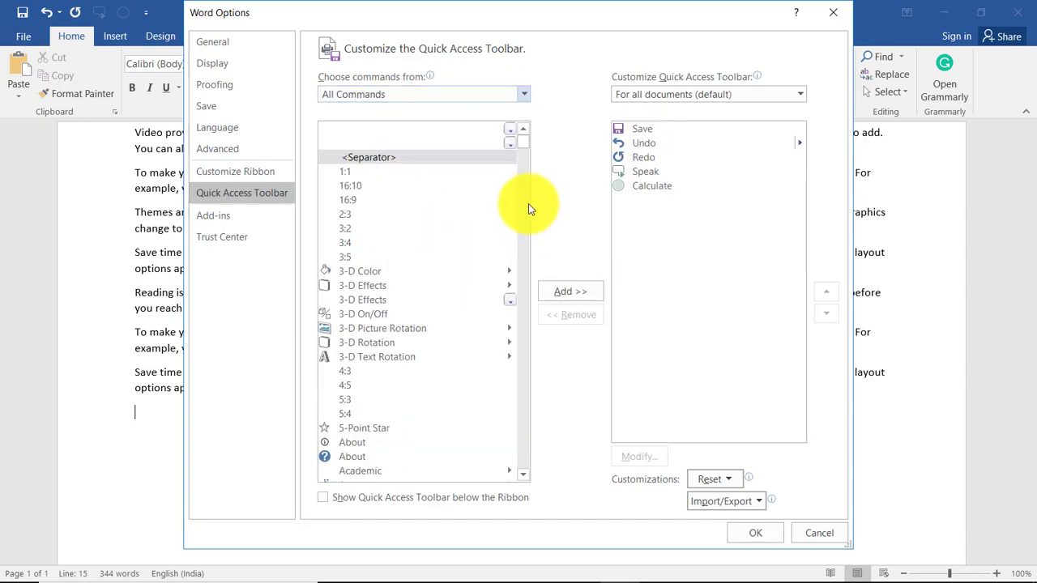
Step: Remove Speak from the toolbar, then add it back from All Commands so it follows Calculate
left_click(647, 171)
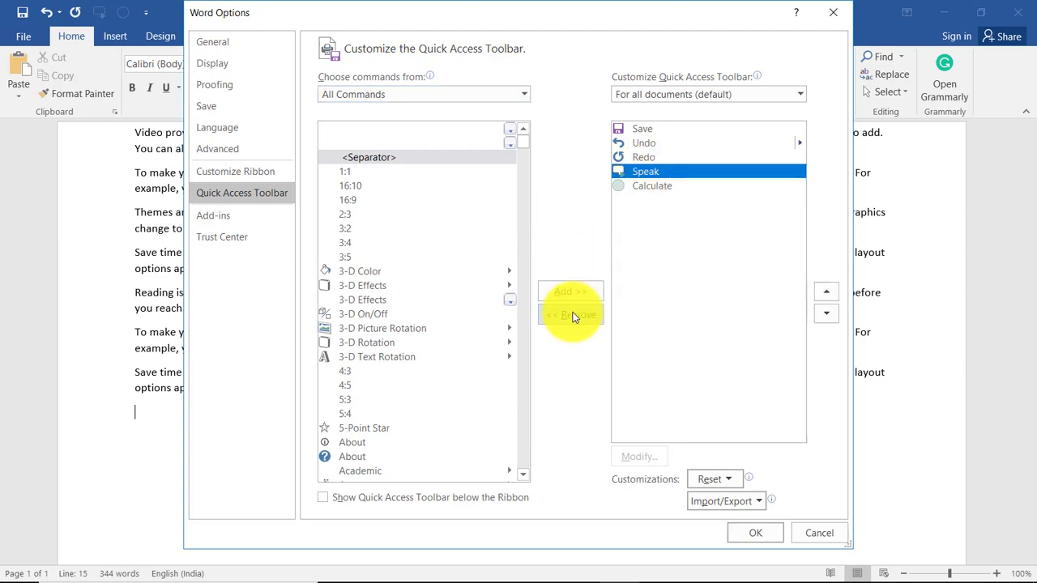
left_click(571, 315)
mouse_move(520, 138)
left_mouse_down()
mouse_move(520, 422)
mouse_move(520, 413)
left_mouse_up()
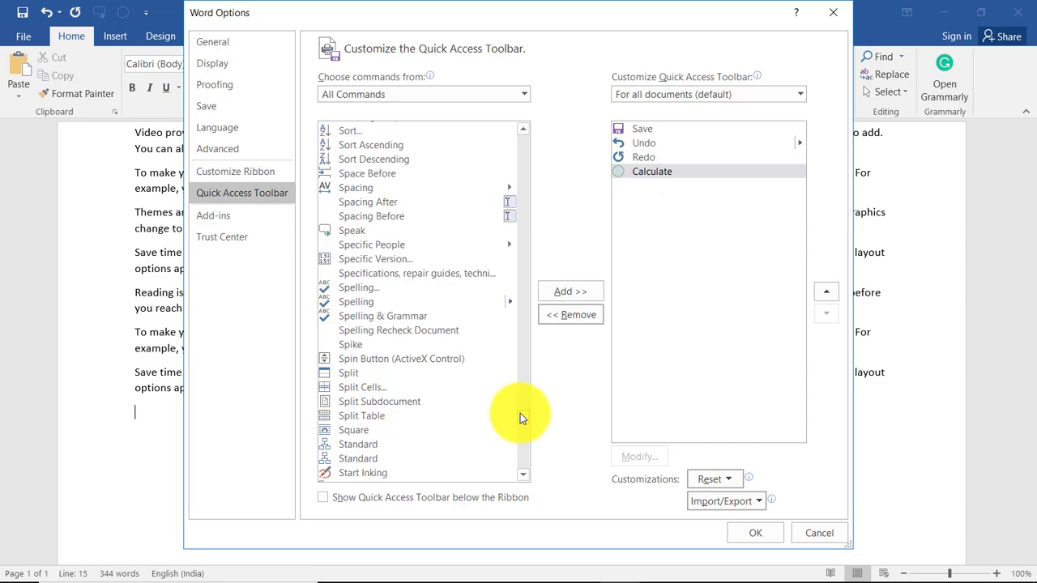
left_click(352, 233)
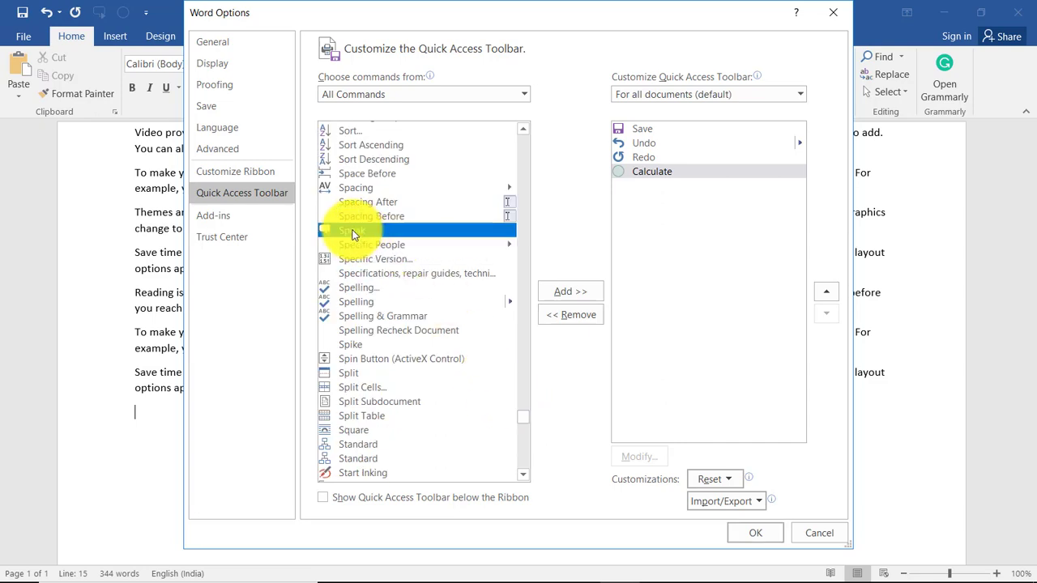
left_click(564, 293)
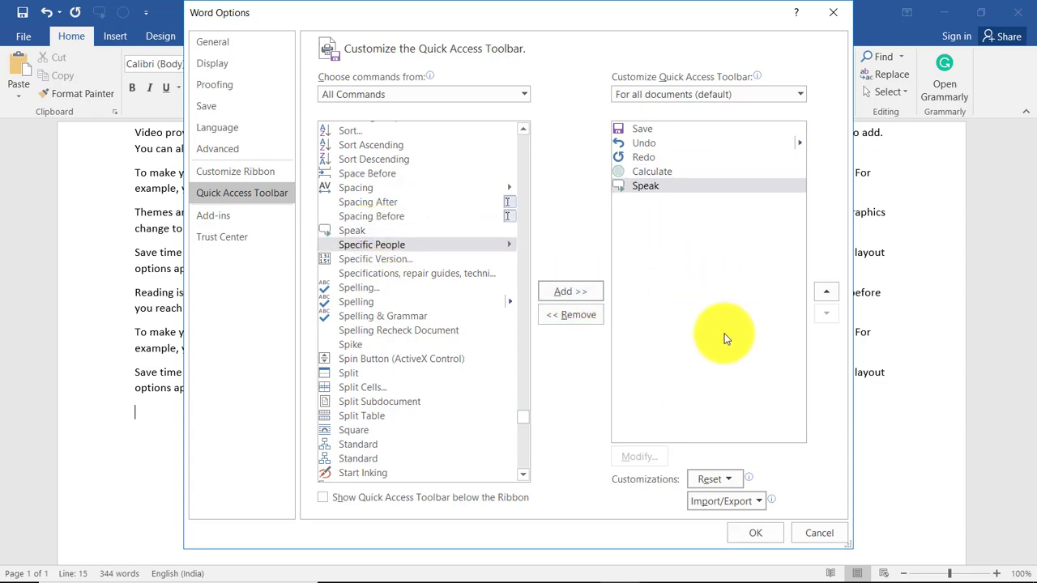
Step: Confirm the Word Options change with OK, then copy the last sample paragraph
left_click(758, 531)
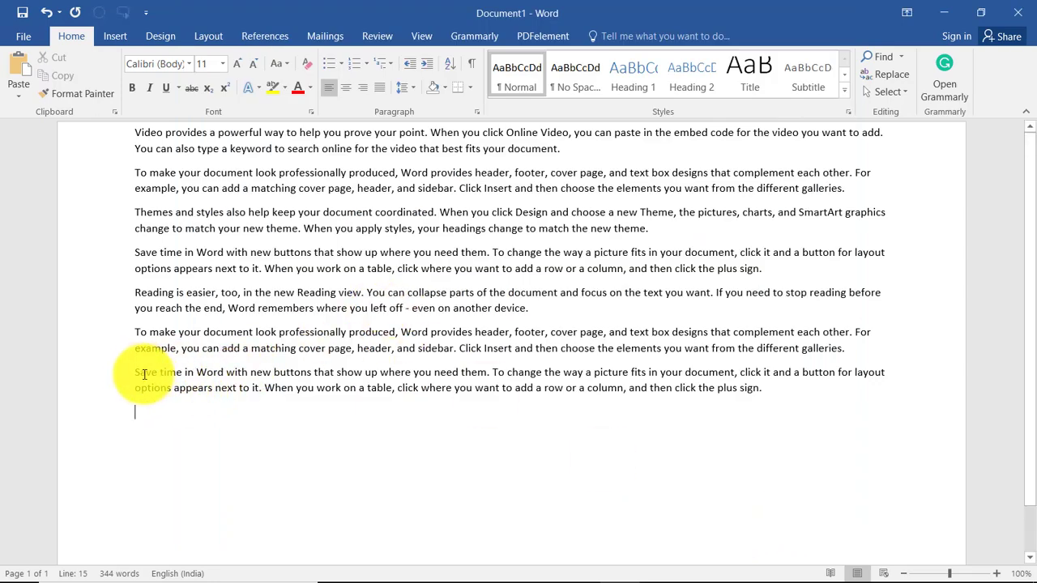
left_click_drag(136, 373, 768, 388)
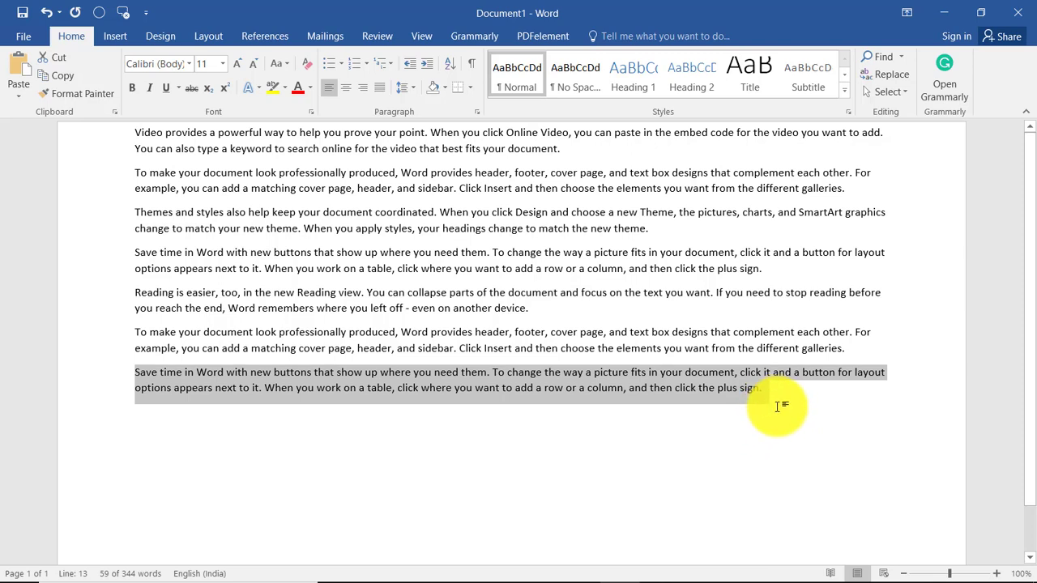
key("ctrl+c")
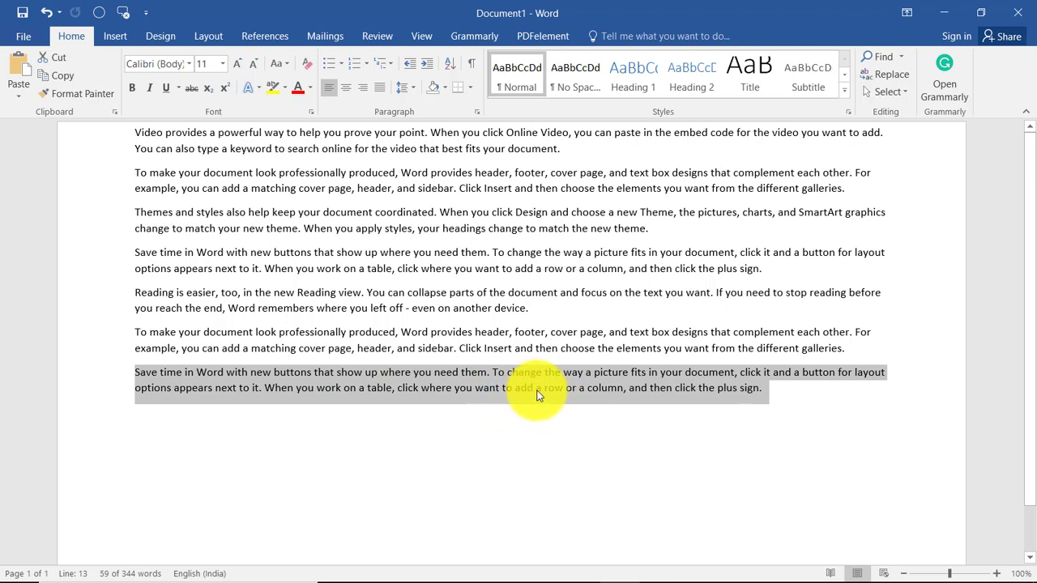
left_click(767, 390)
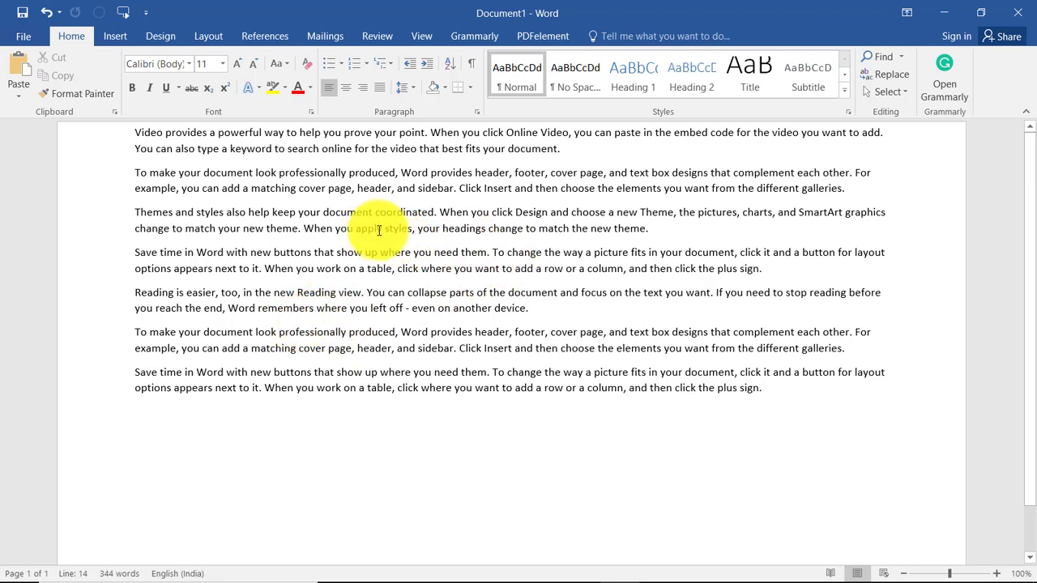
left_click(25, 39)
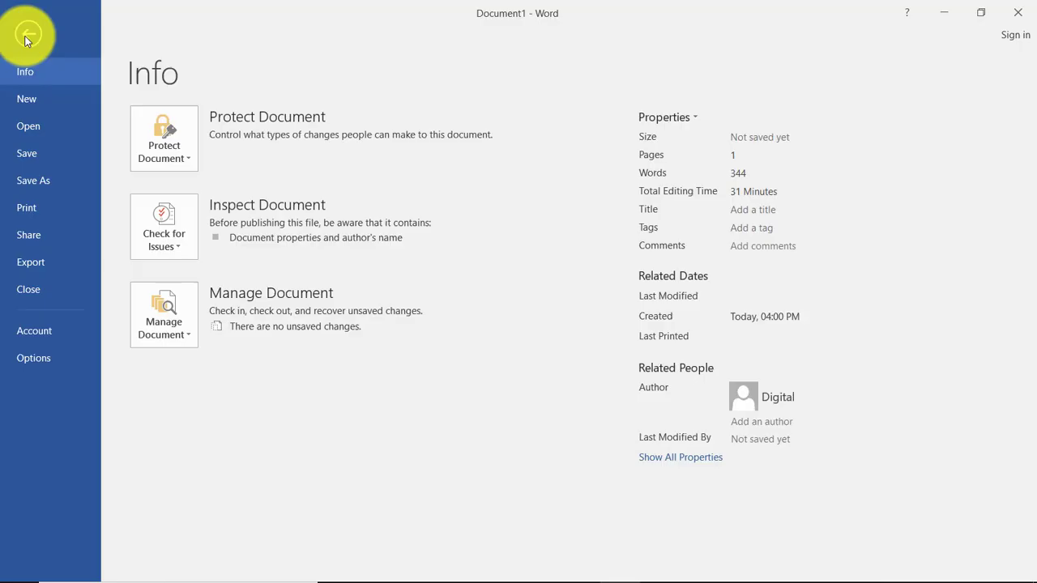
left_click(37, 126)
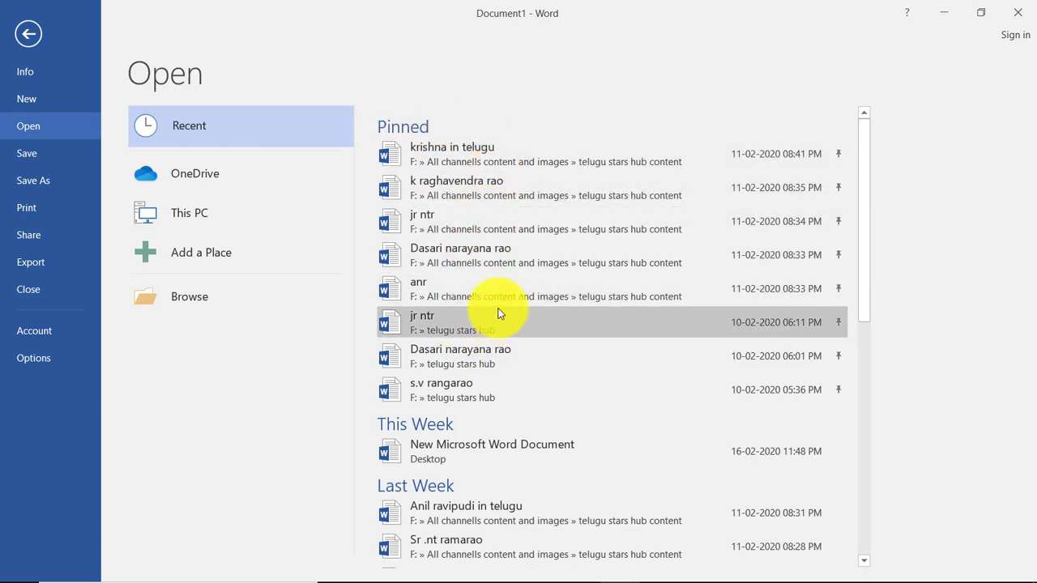
scroll(569, 384, "down", 3)
scroll(567, 413, "down", 4)
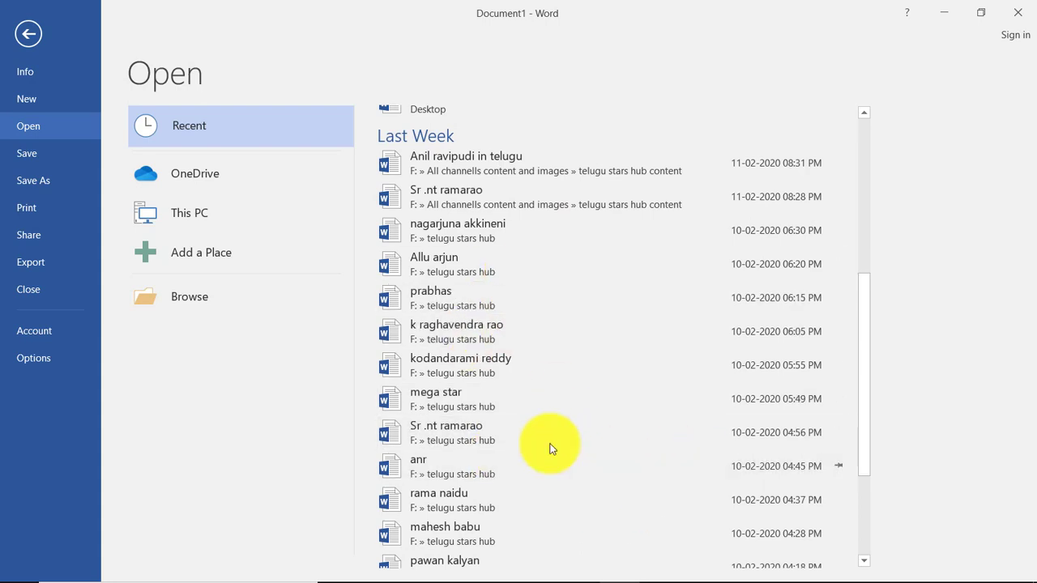
scroll(698, 441, "down", 2)
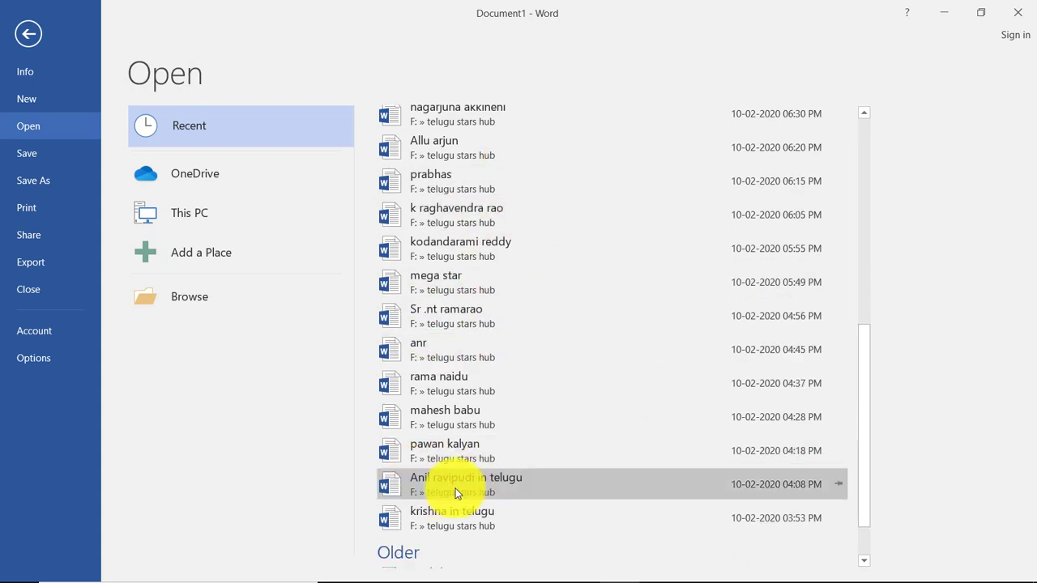
left_click(841, 486)
scroll(567, 300, "up", 5)
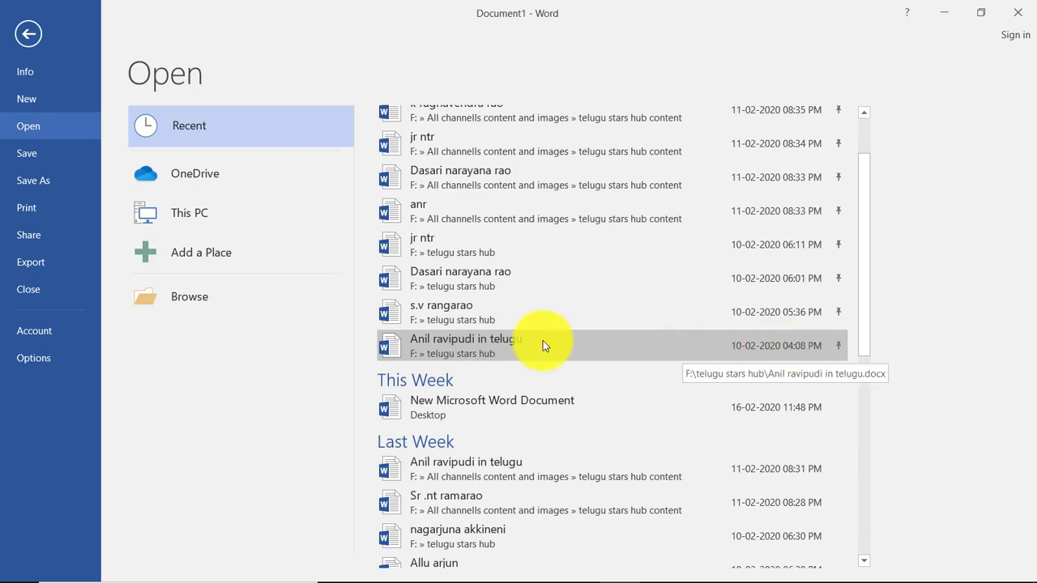
scroll(486, 324, "up", 2)
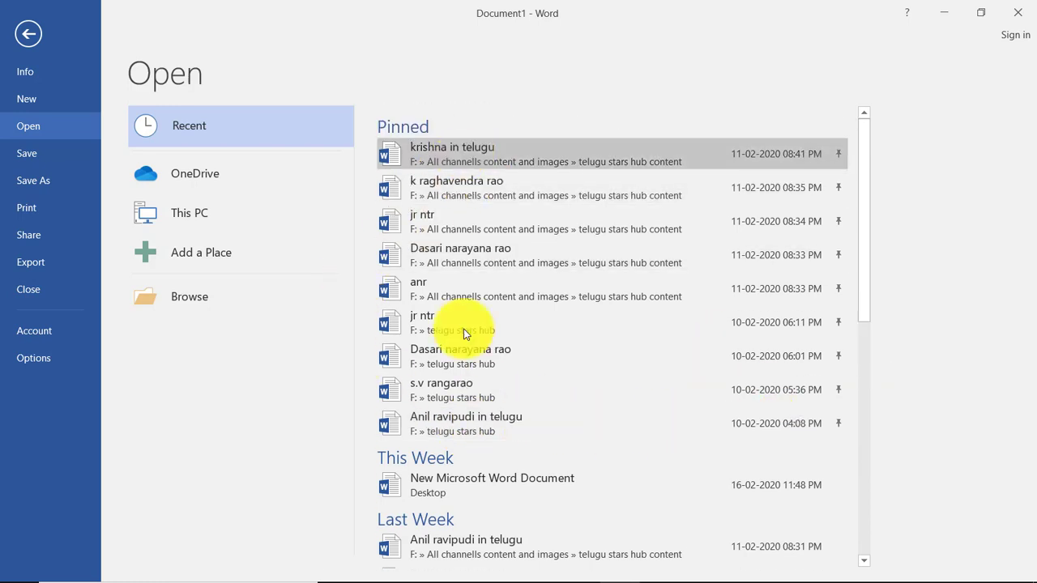
left_click(27, 34)
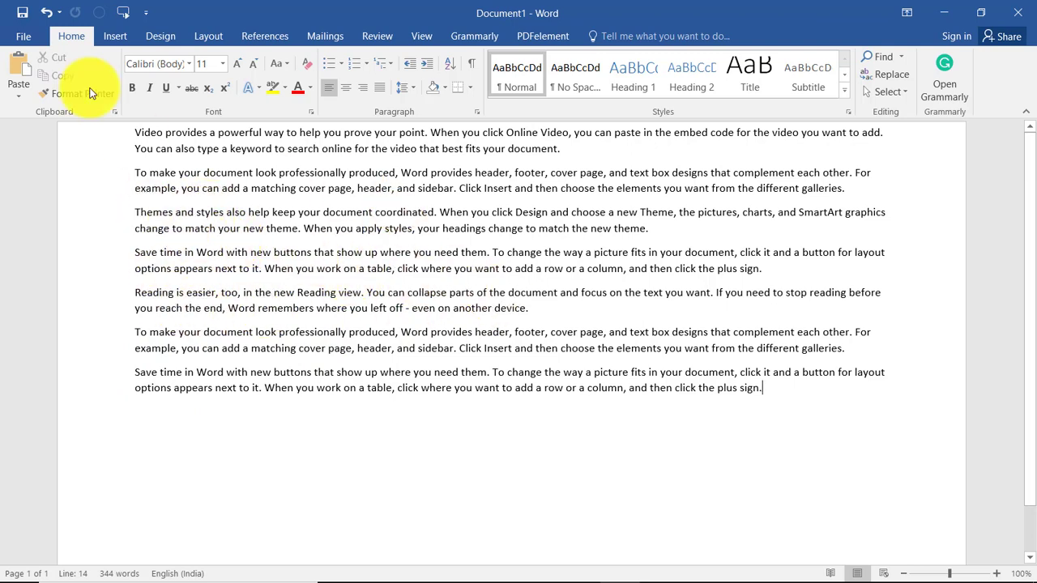
Step: Open the Browse window from File > Open
left_click(27, 37)
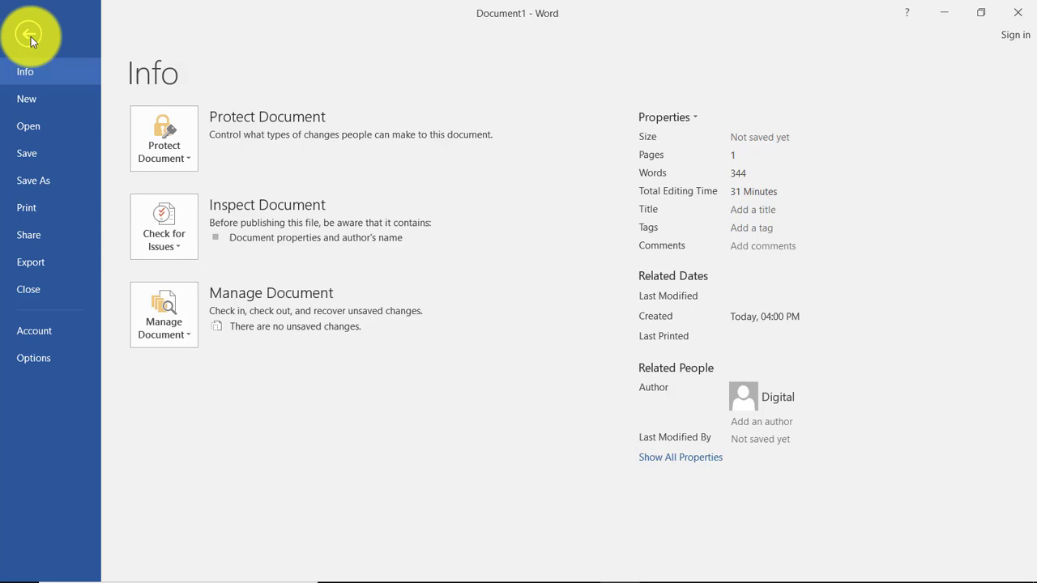
left_click(40, 128)
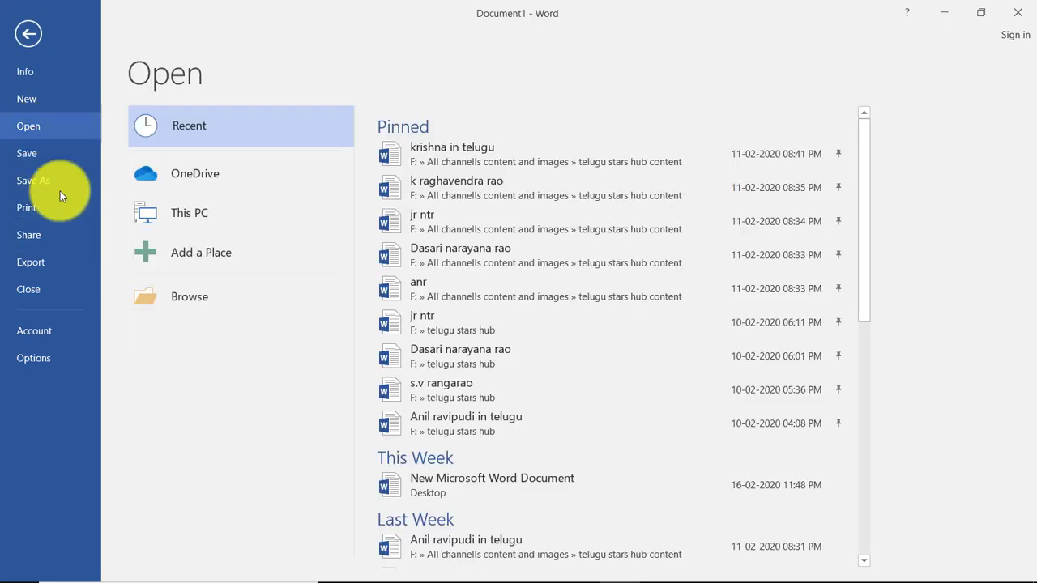
left_click(202, 308)
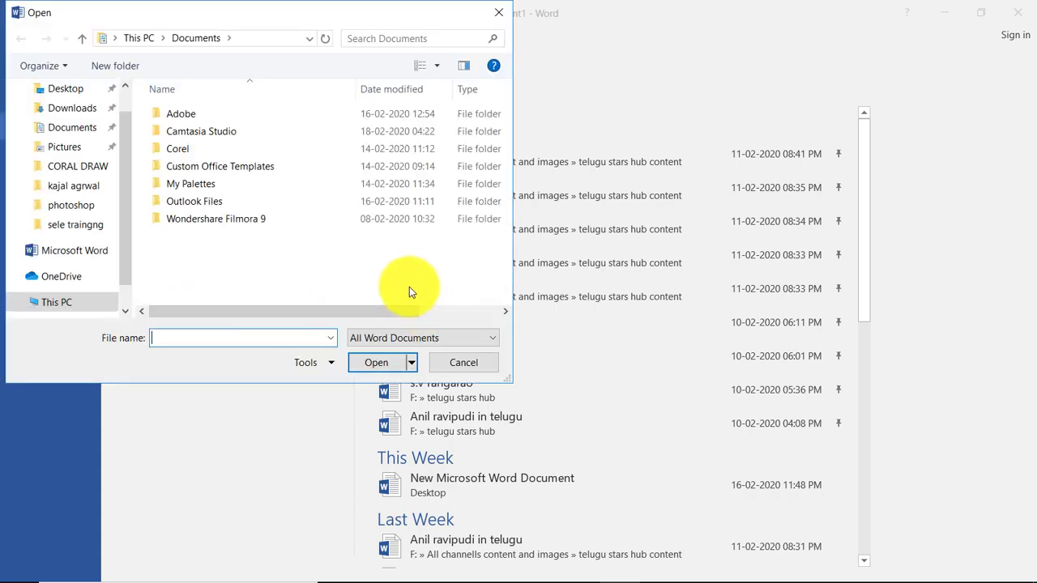
Step: Pick Open and Repair from the Open dropdown, then cancel and return to the document
left_click(412, 363)
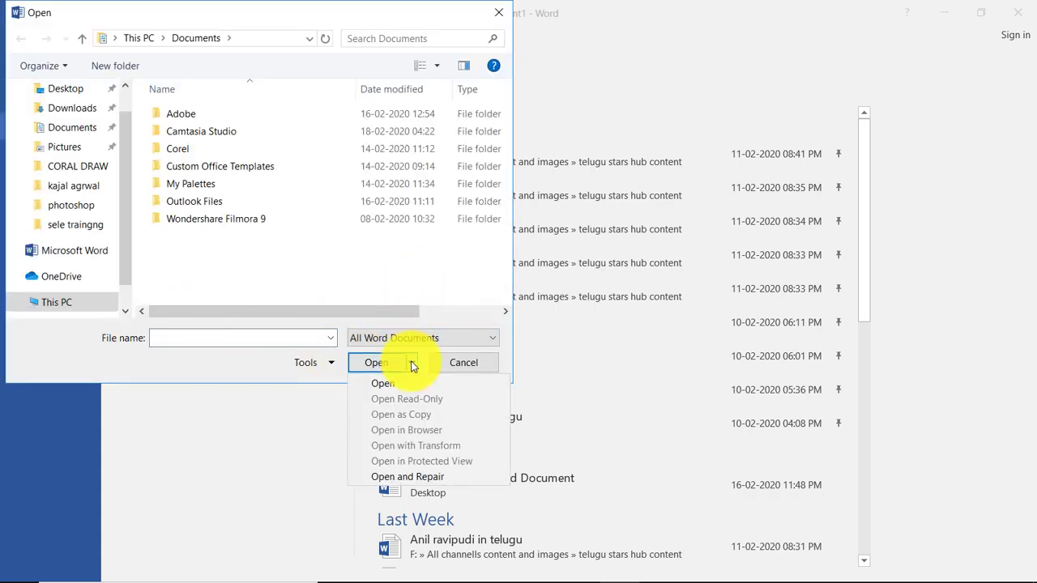
left_click(413, 478)
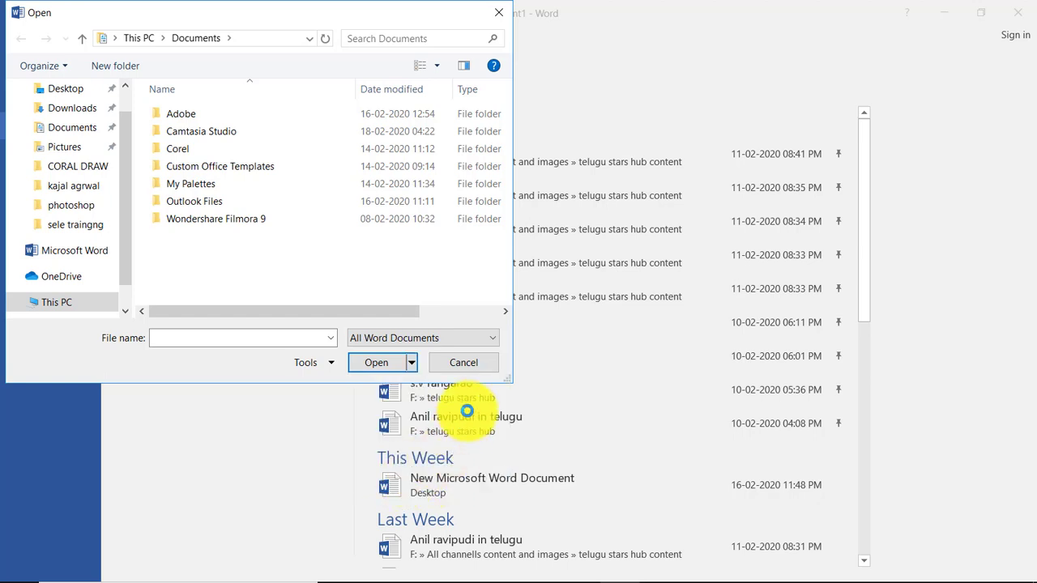
left_click(412, 363)
left_click(398, 477)
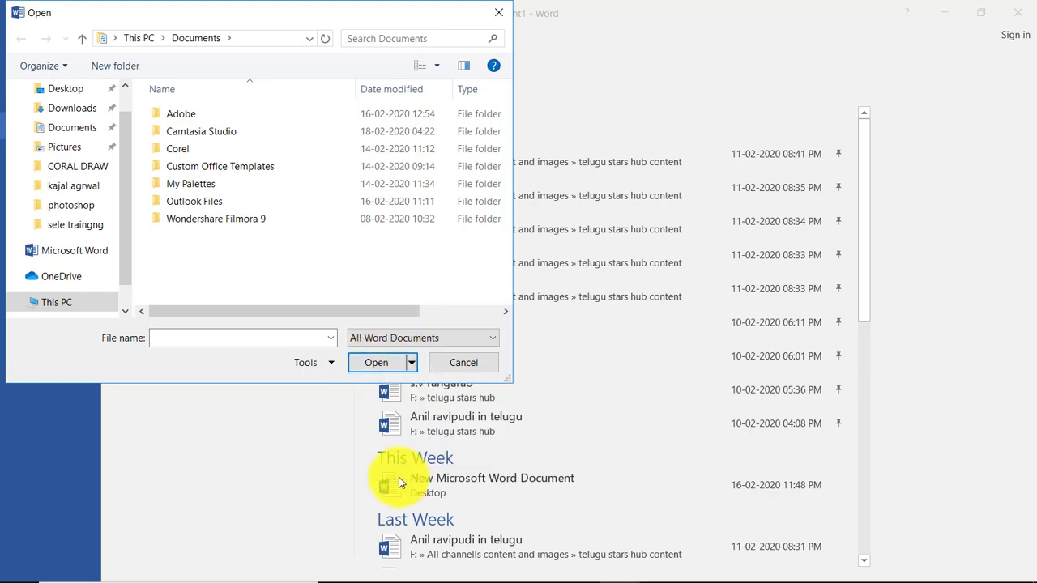
left_click(465, 363)
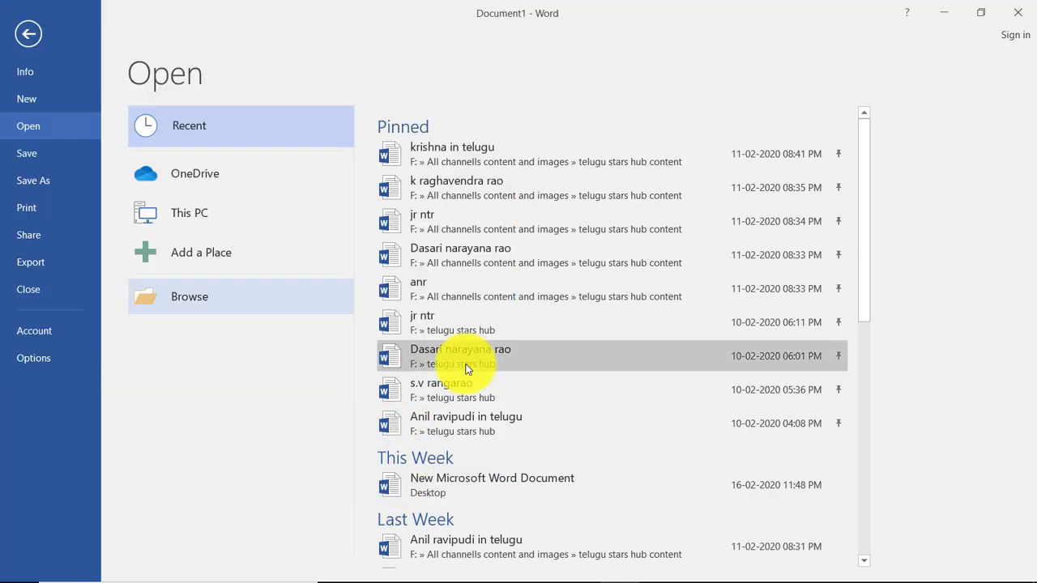
left_click(30, 36)
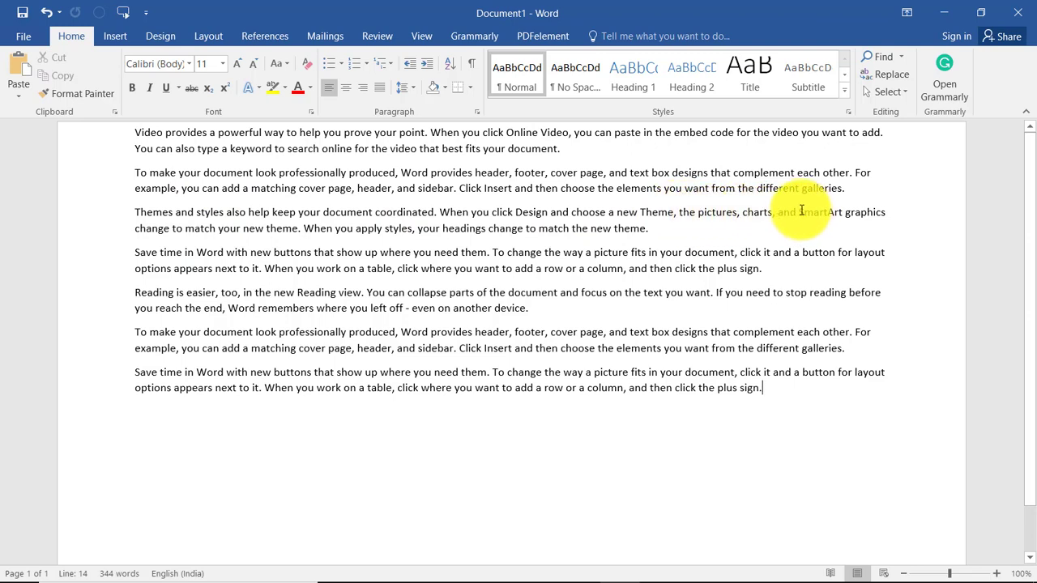
left_click_drag(800, 211, 843, 213)
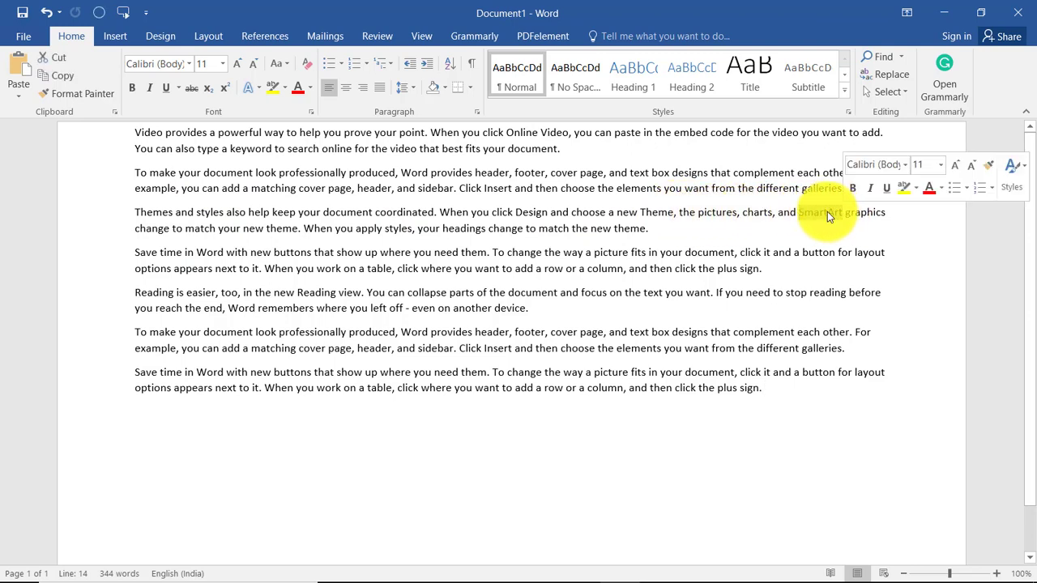
right_click(827, 211)
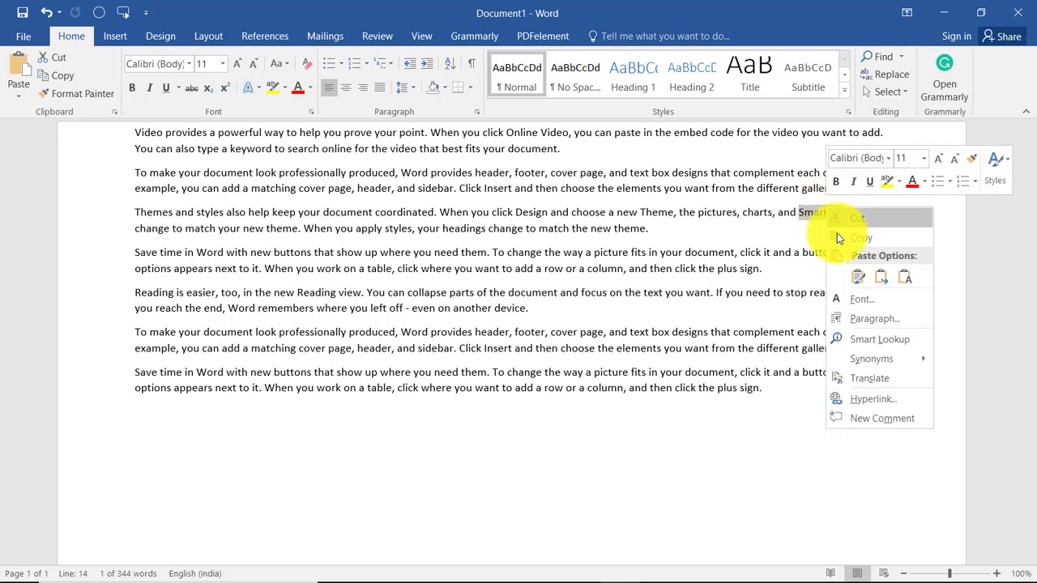
left_click(901, 338)
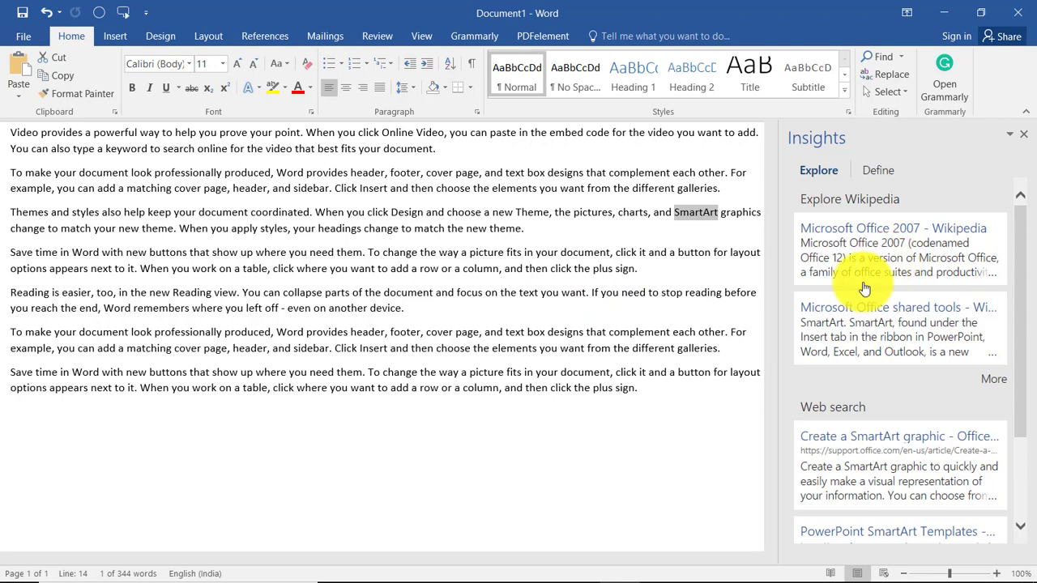
scroll(902, 283, "down", 3)
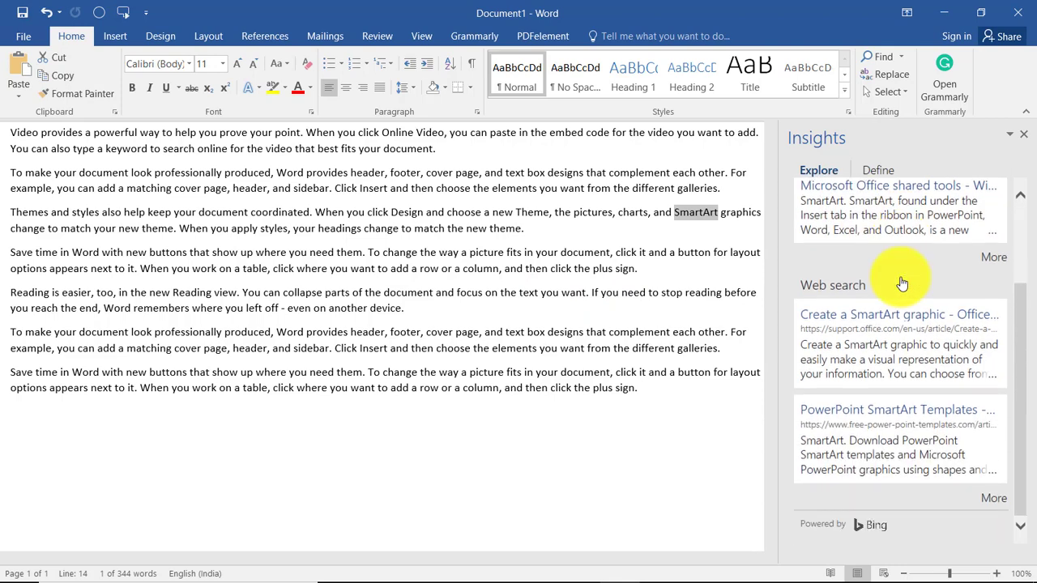
scroll(899, 282, "up", 2)
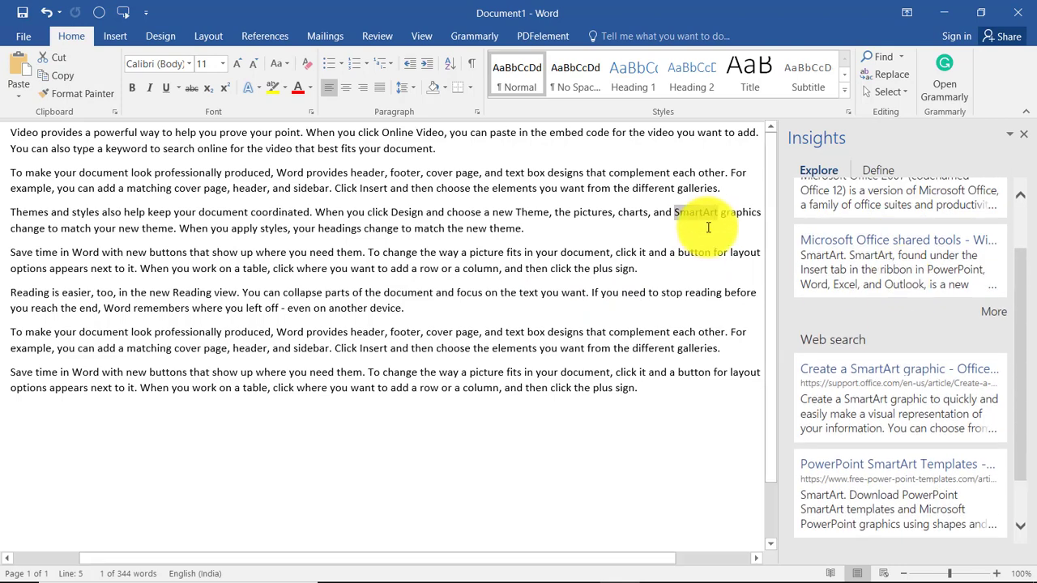
scroll(944, 332, "up", 2)
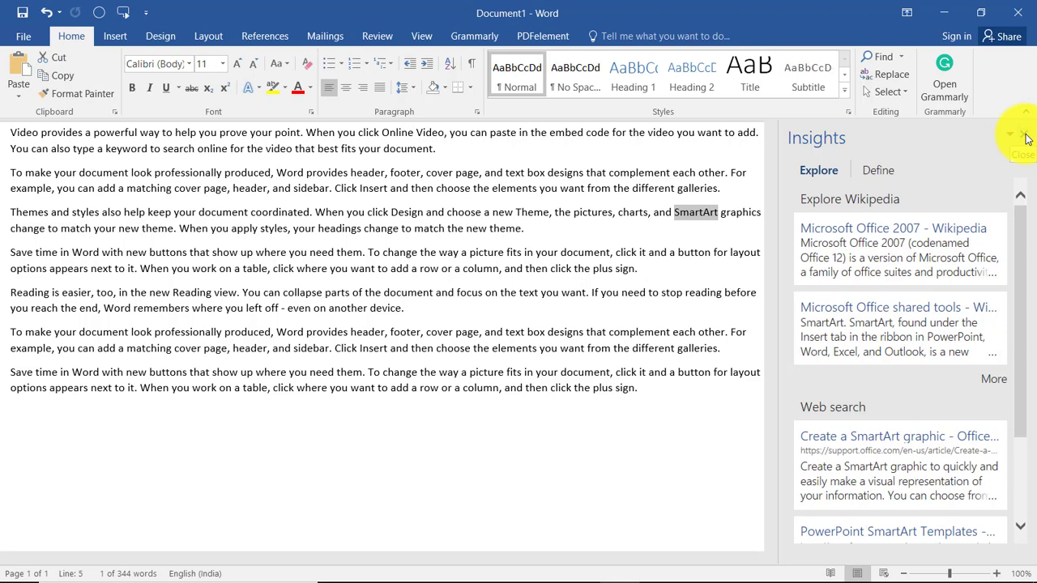
left_click(1025, 139)
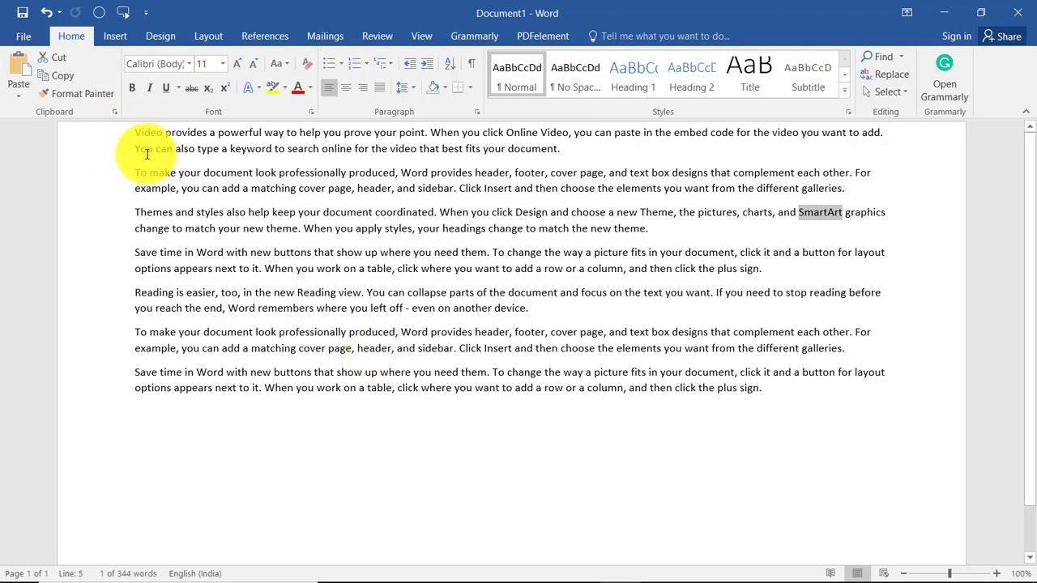
Step: Delete all document text and generate new sample paragraphs with =rand()
left_click(136, 134)
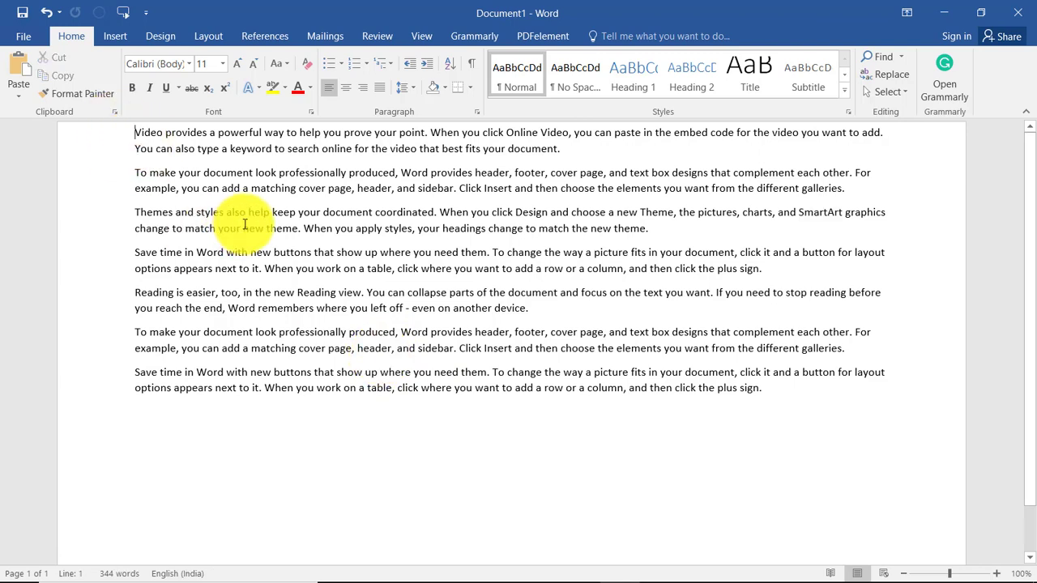
key("ctrl+a")
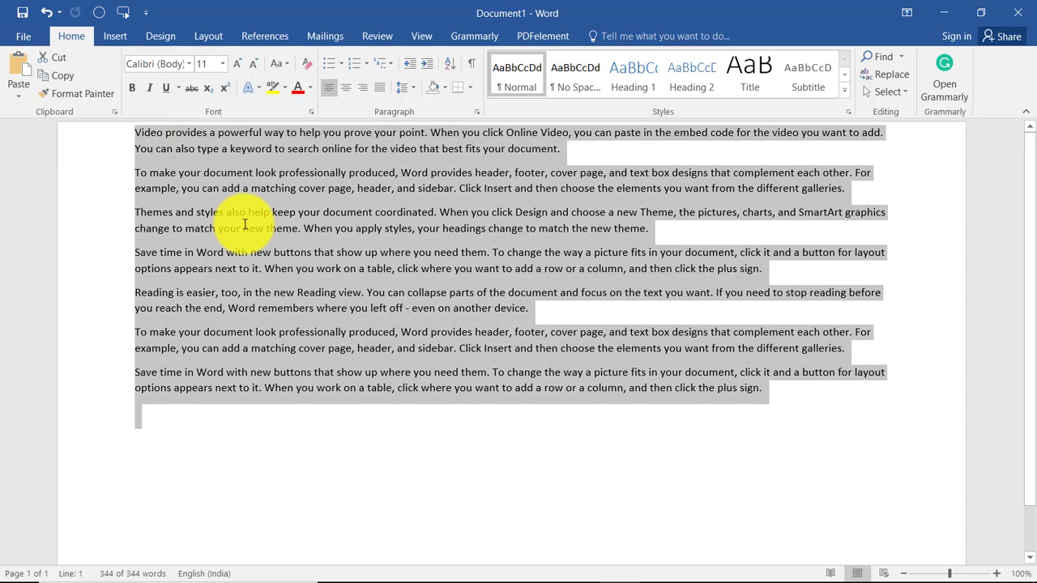
key("Delete")
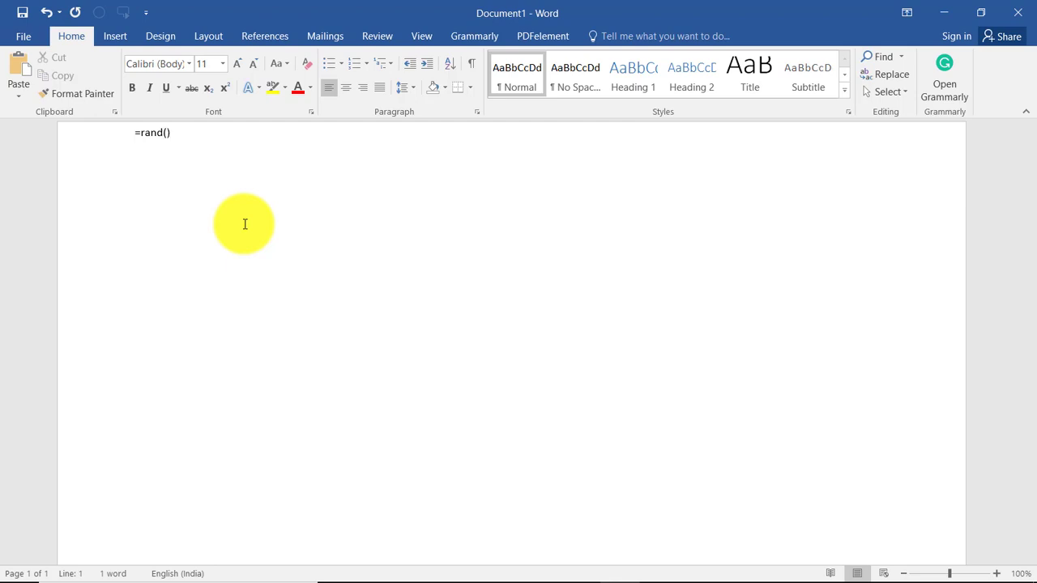
key("Return")
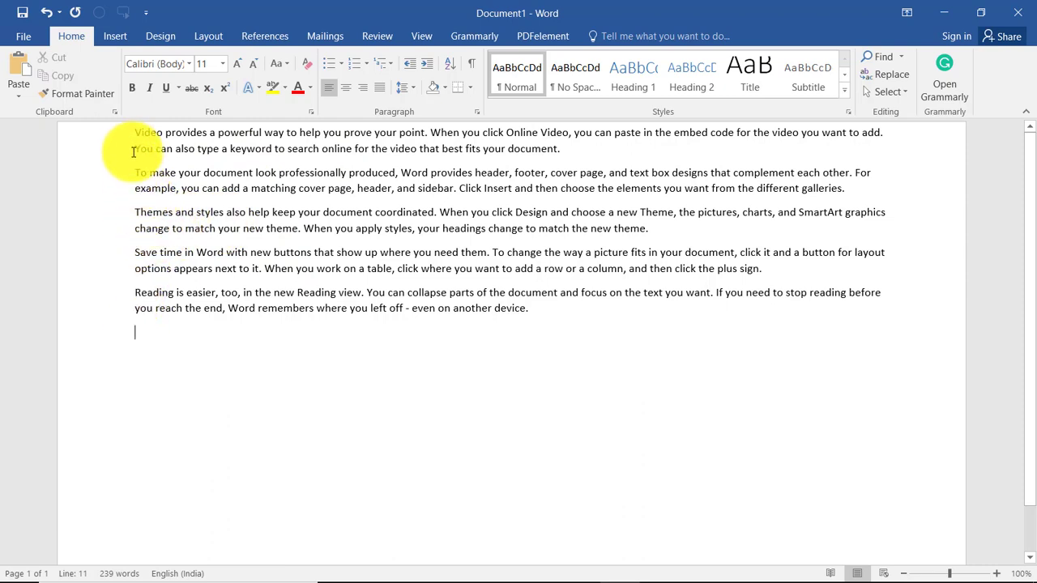
Step: Open the Clipboard pane and clear all its collected items
left_click_drag(134, 132, 882, 308)
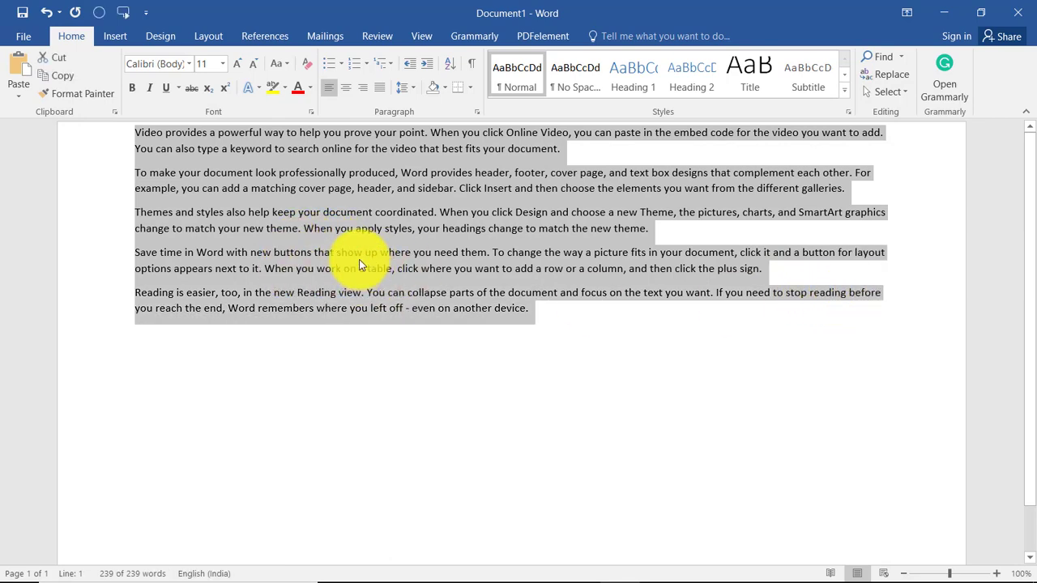
left_click(183, 309)
left_click_drag(138, 301, 852, 314)
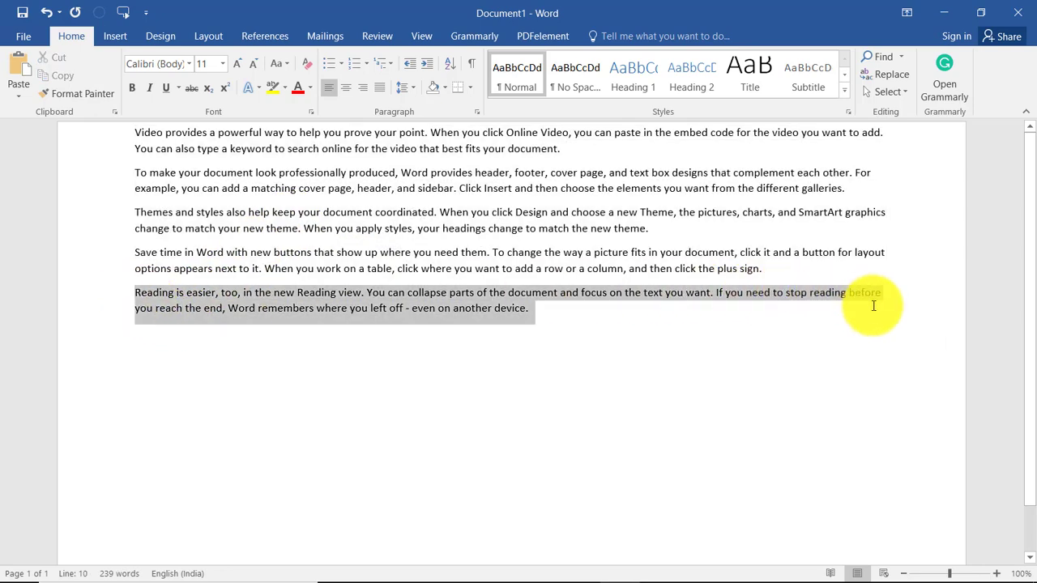
left_click(251, 252)
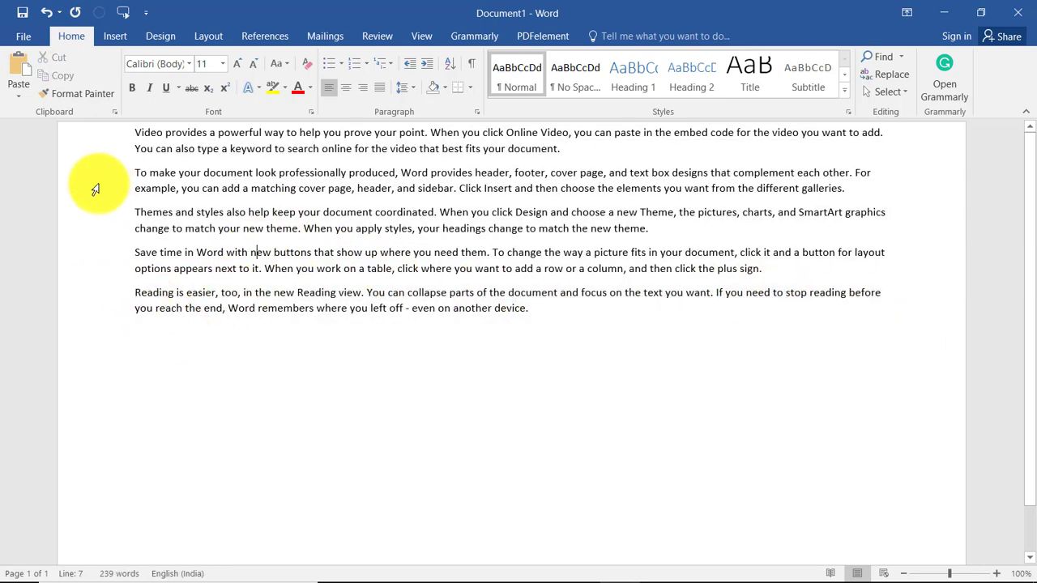
left_click(115, 112)
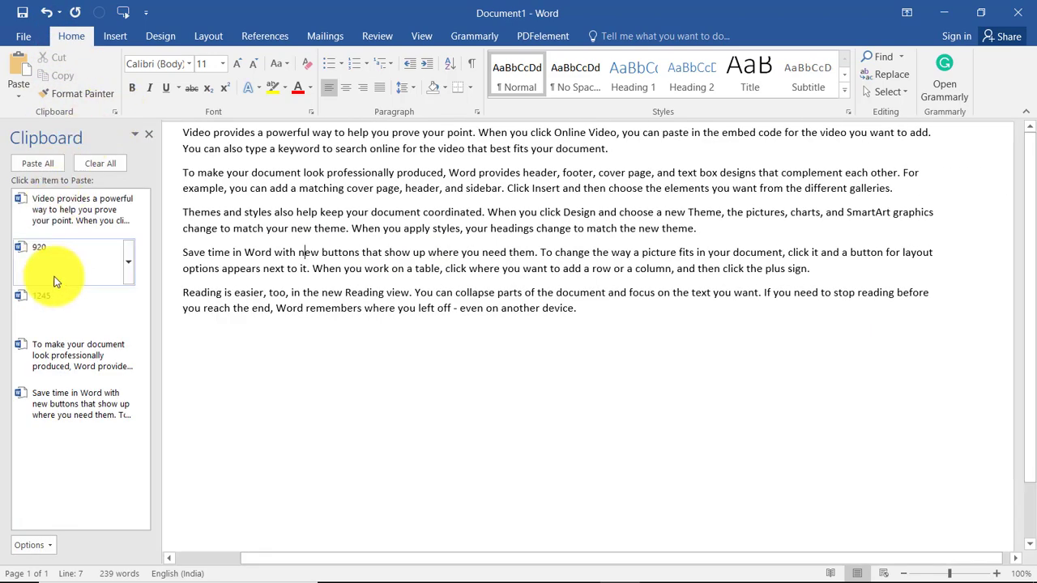
left_click(99, 163)
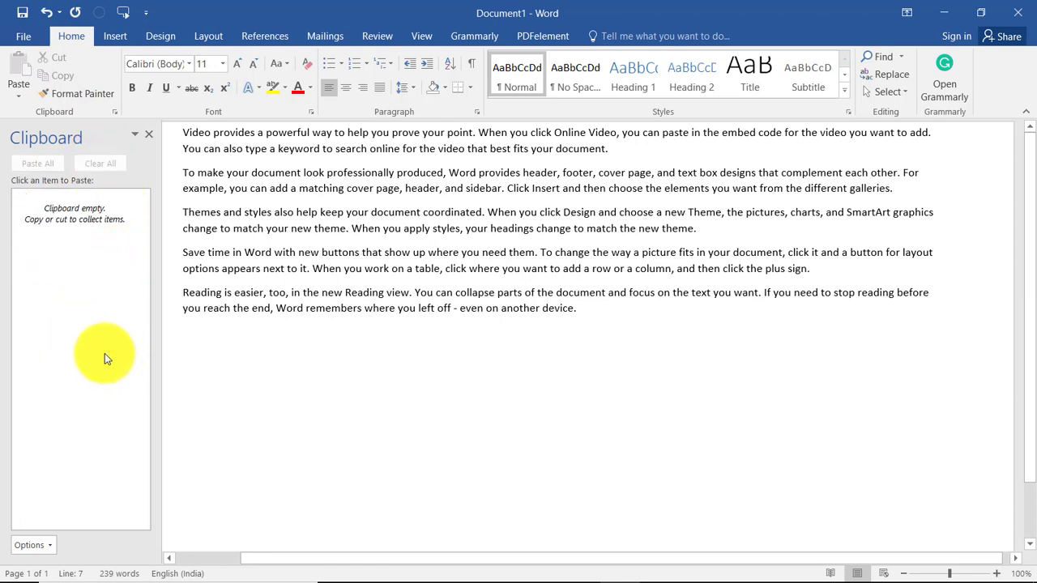
Step: Copy the 'Reading is easier' and 'Save time in Word' paragraphs to the Clipboard
left_click(182, 291, "ctrl")
triple_click(845, 294)
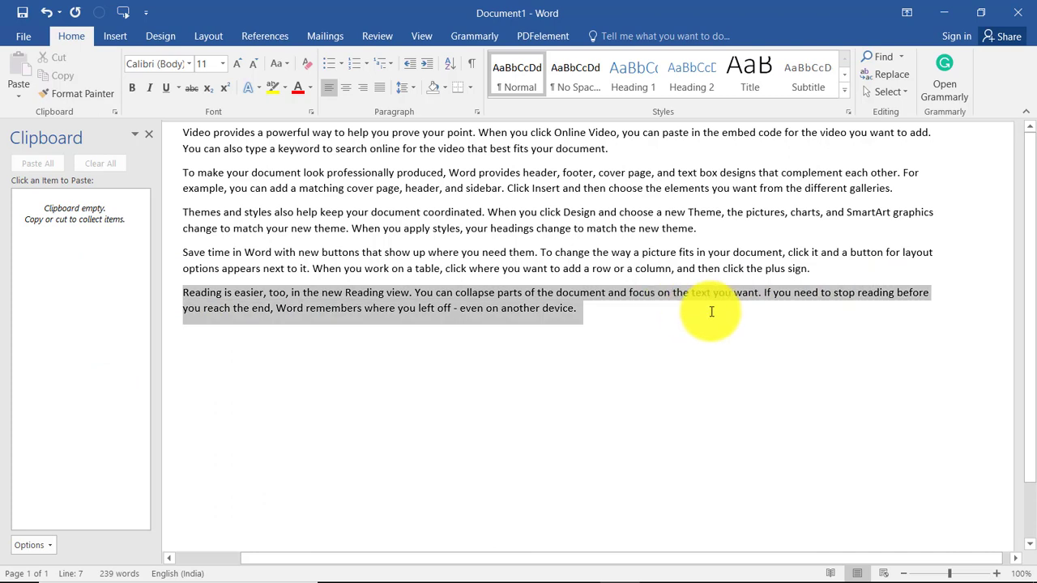
right_click(505, 294)
left_click(539, 331)
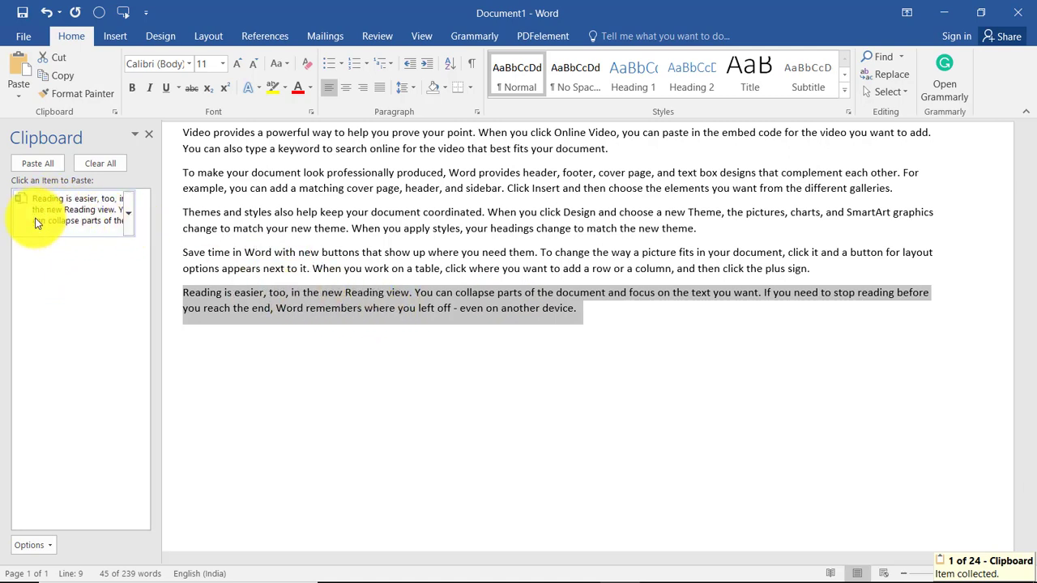
left_click_drag(183, 252, 839, 262)
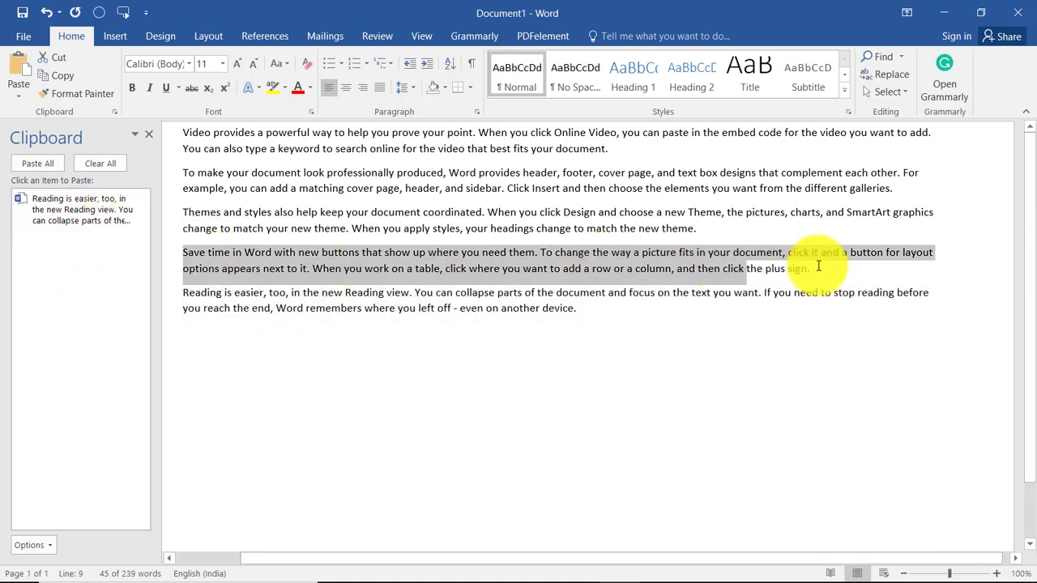
right_click(459, 251)
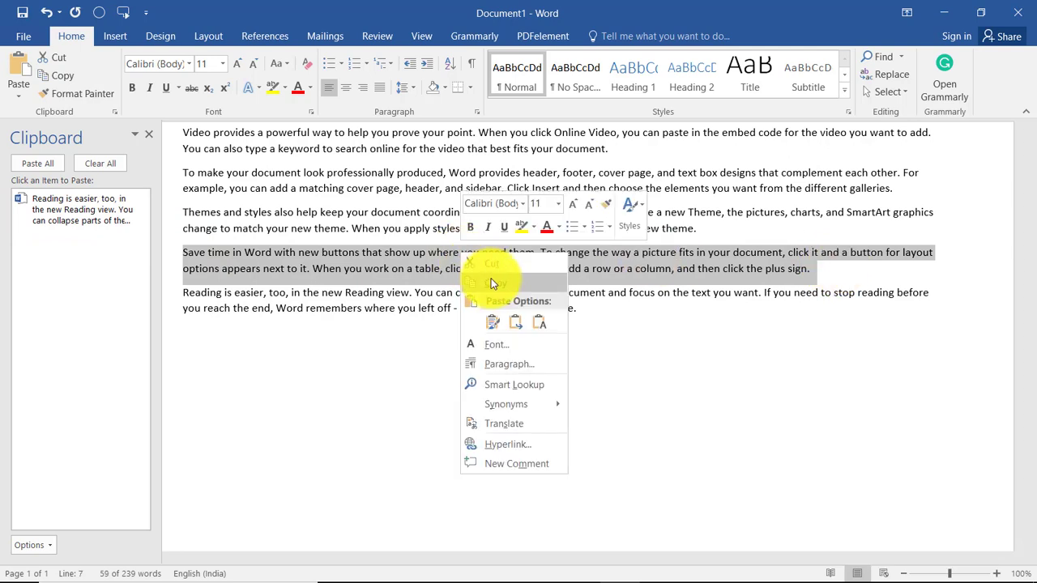
left_click(491, 280)
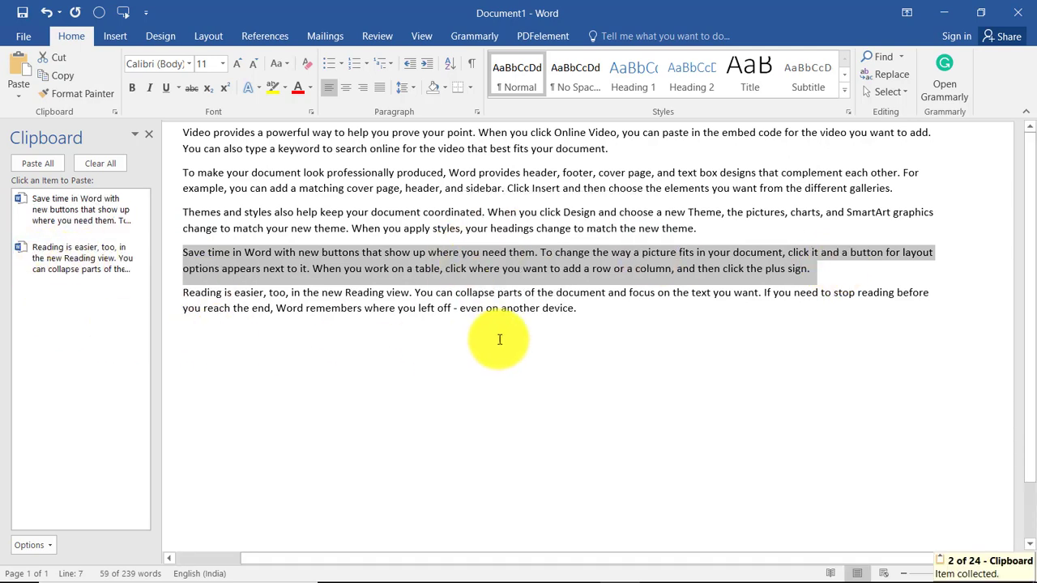
Step: Paste the 'Save time in Word' paragraph from the Clipboard on a new line at the end
left_click(582, 325)
key("Return")
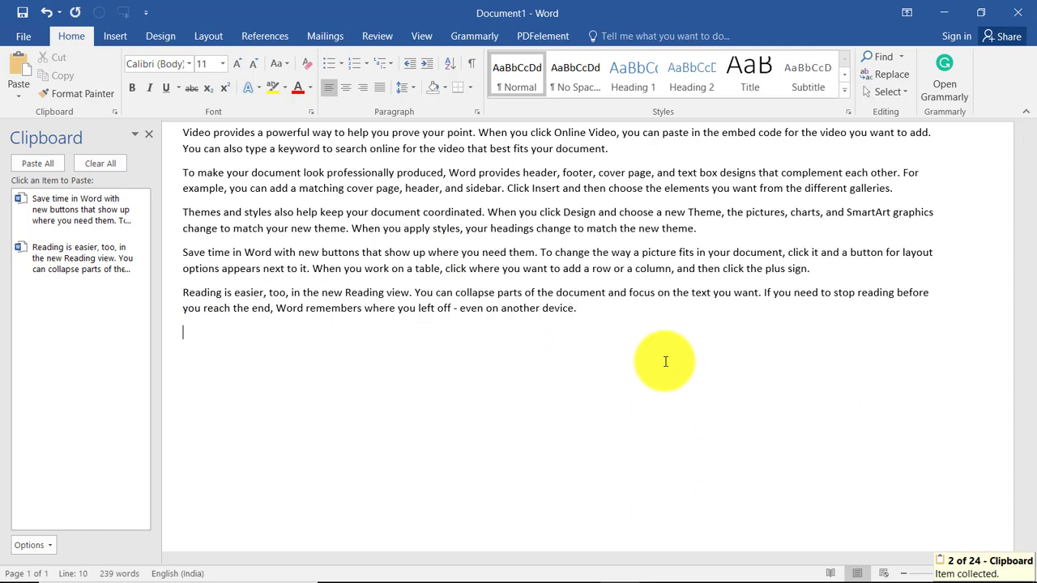
left_click(79, 212)
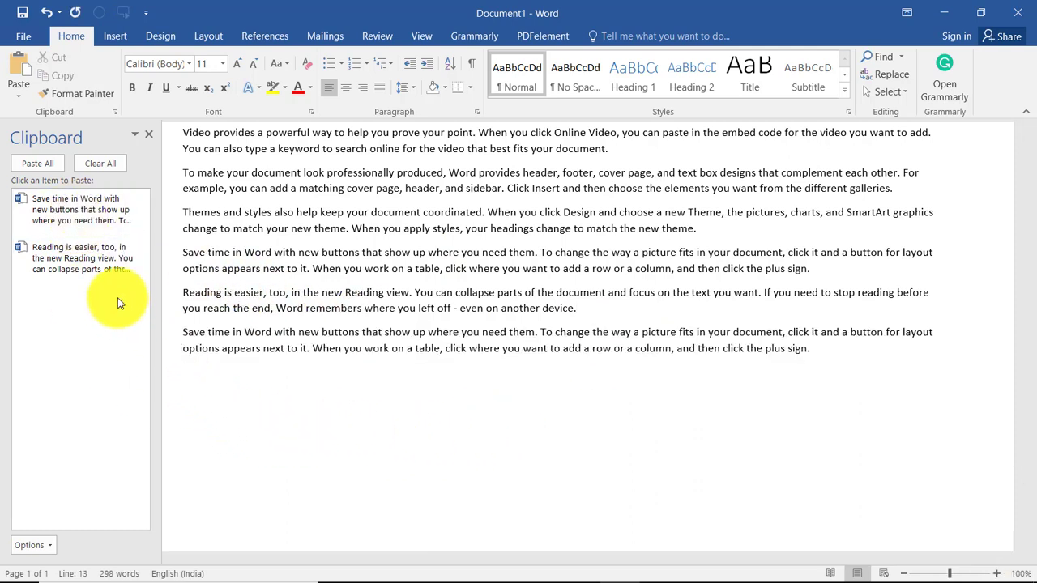
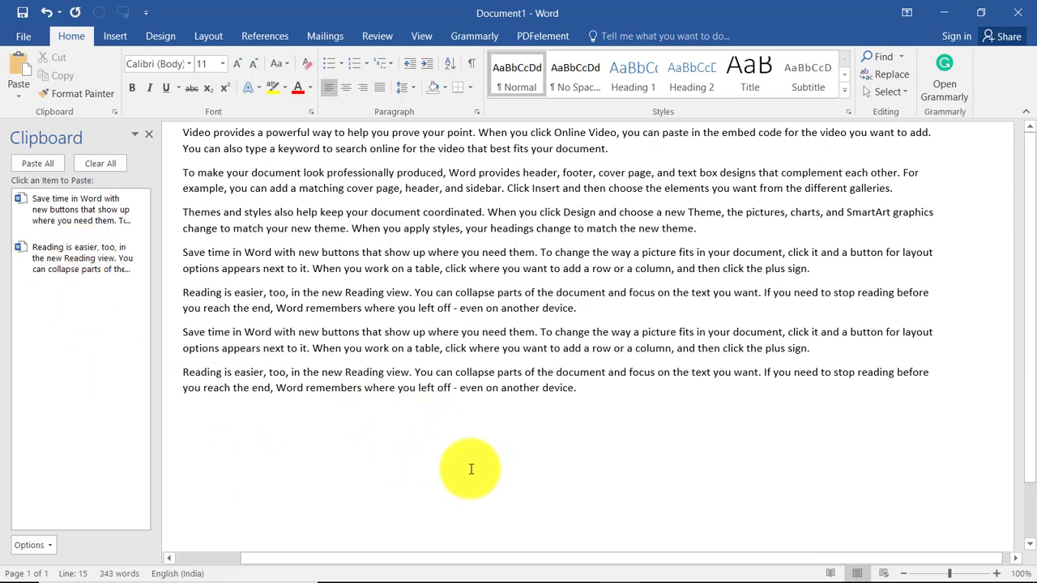
Step: Enter 789456+32156 on the empty line below the last paragraph and select it
scroll(394, 364, "down", 1)
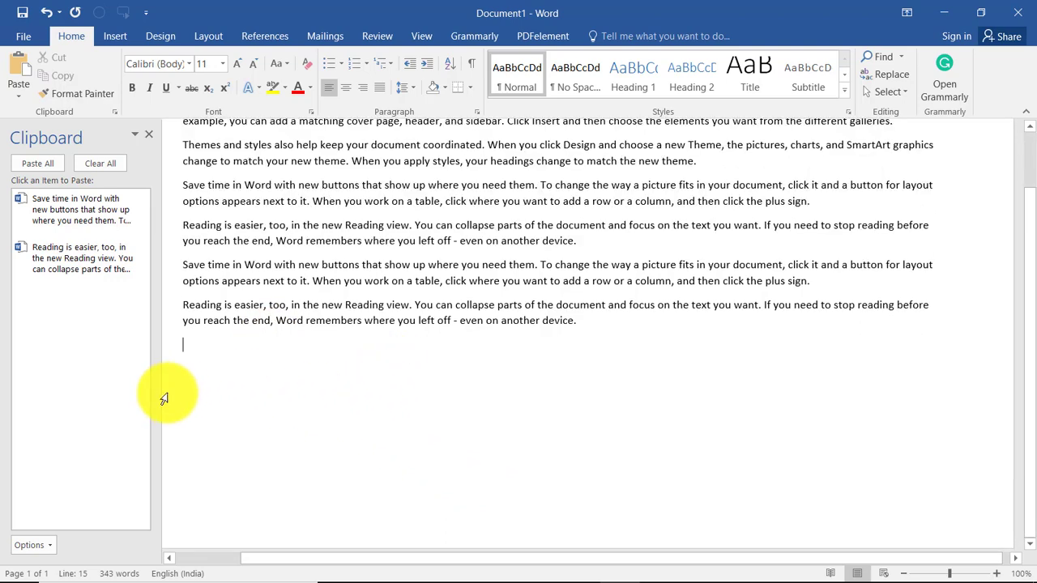
type("789456+32156")
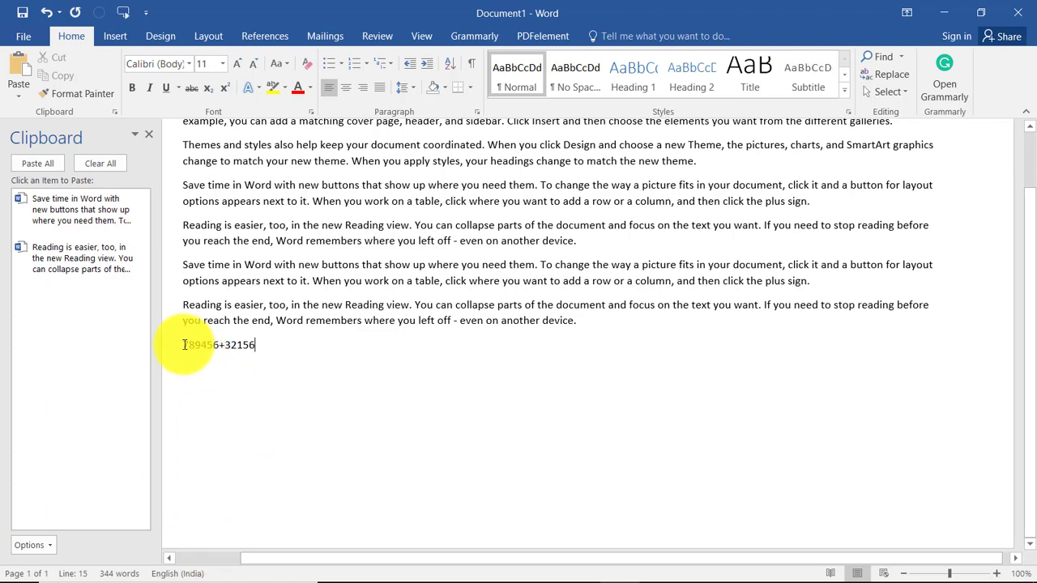
left_click_drag(185, 344, 256, 346)
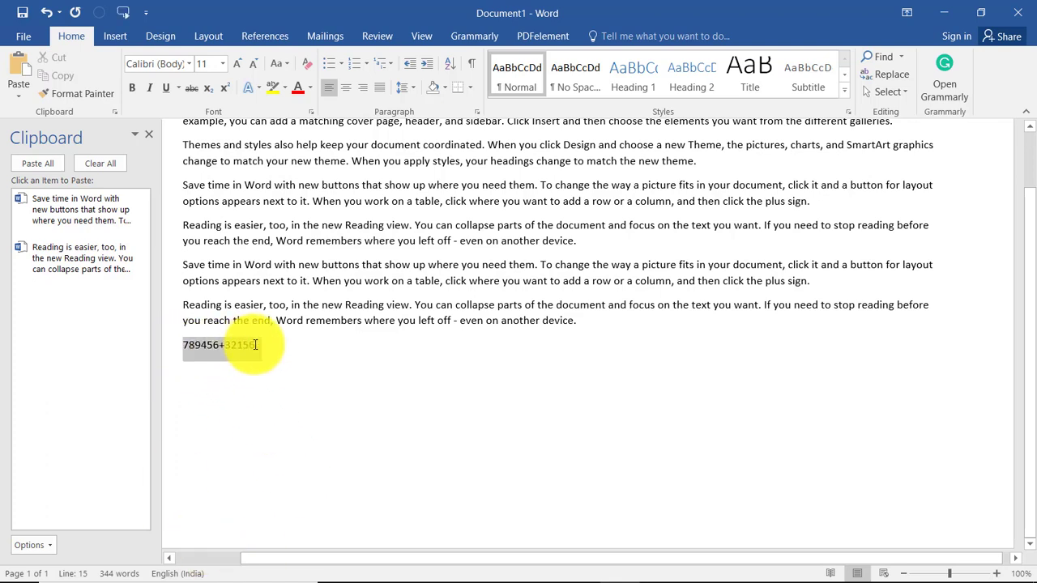
Step: In Quick Access Toolbar settings, show All Commands and remove Calculate from the toolbar list
left_click(147, 17)
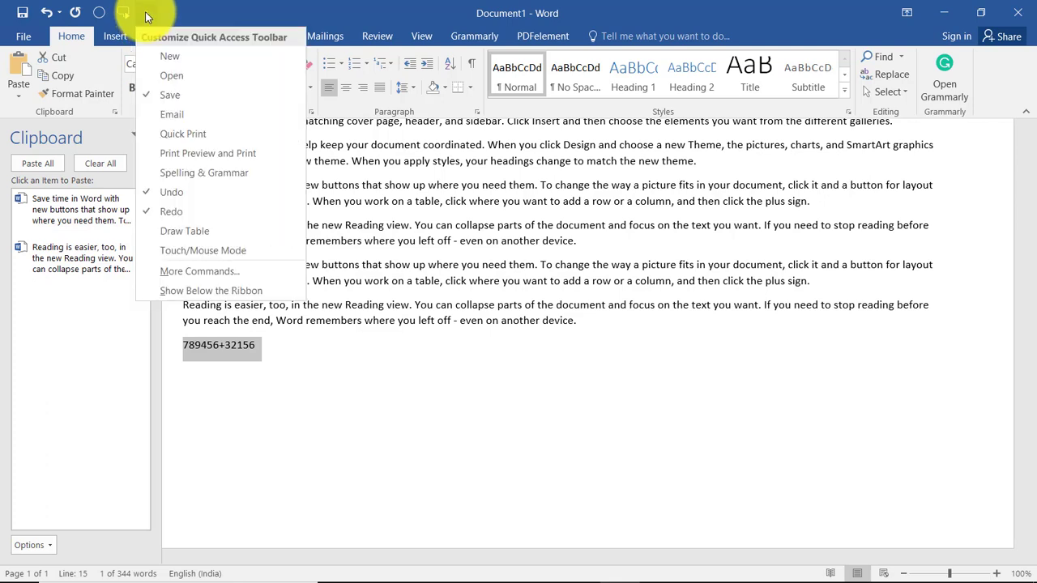
left_click(211, 268)
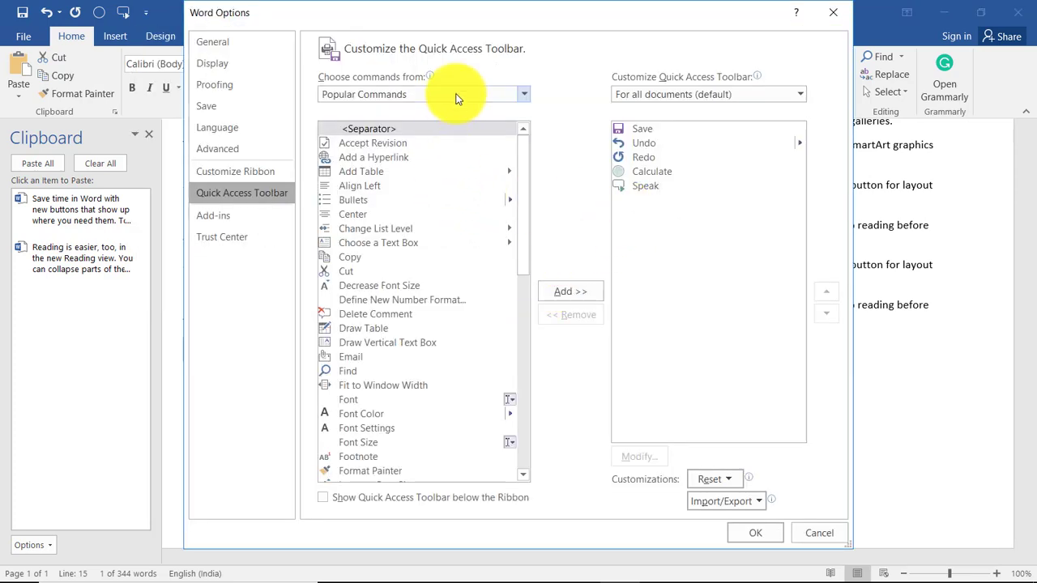
left_click(456, 94)
left_click(382, 144)
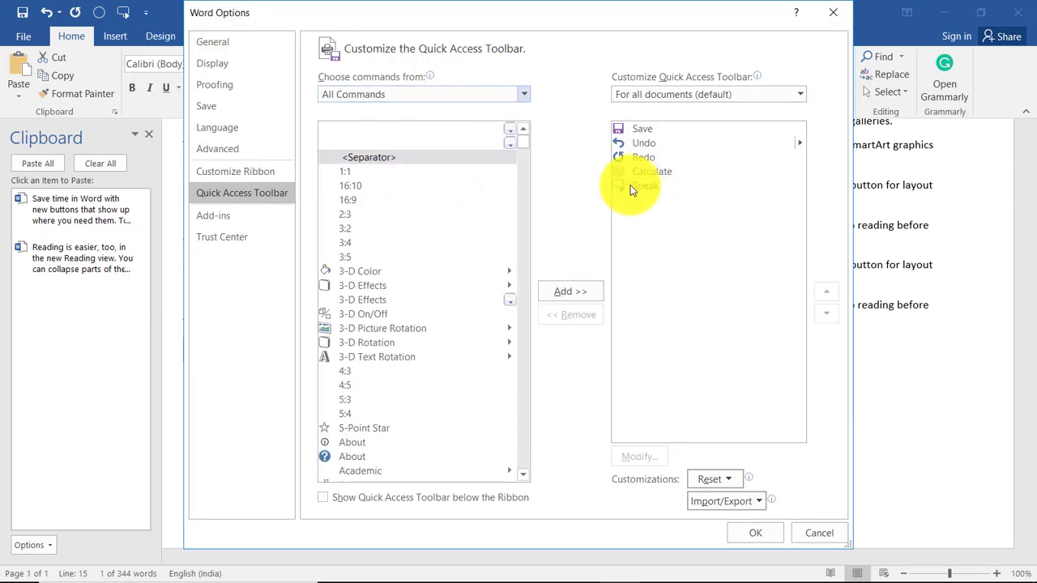
left_click(648, 171)
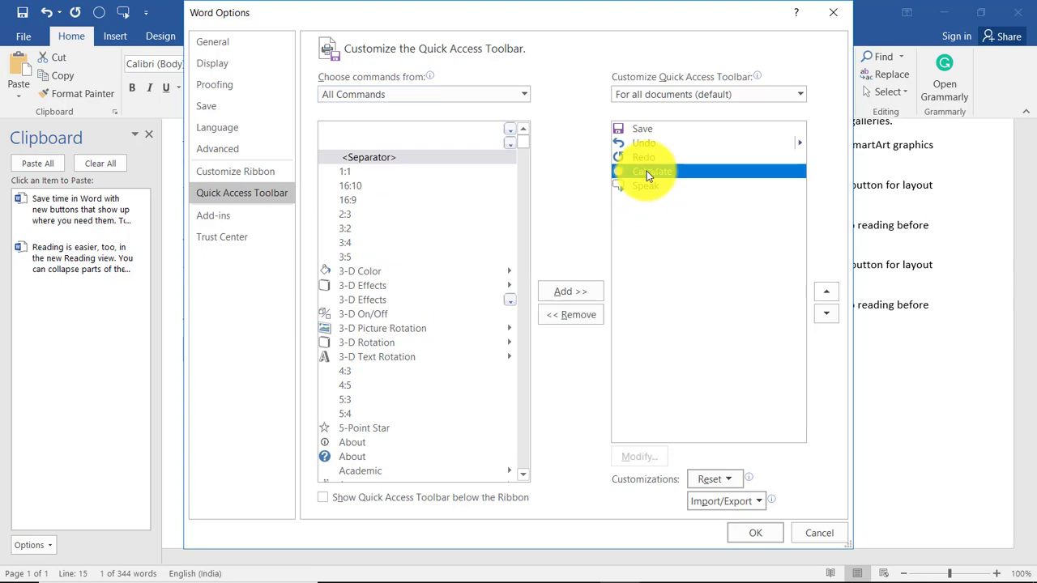
left_click(571, 314)
Step: Add Calculate back to the Quick Access Toolbar after Speak and save the change
mouse_move(520, 147)
left_mouse_down()
mouse_move(525, 203)
mouse_move(525, 192)
left_mouse_up()
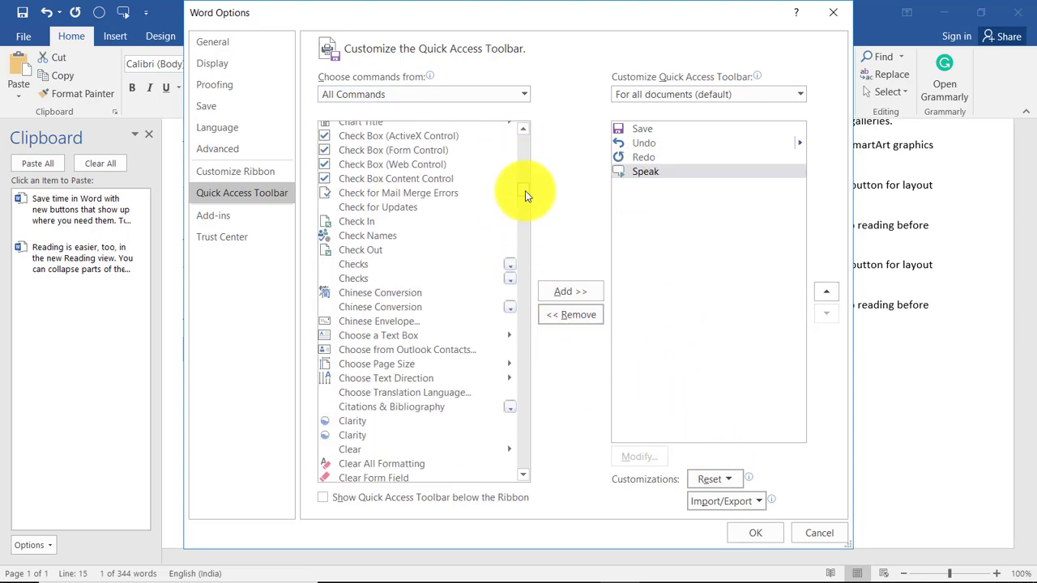
scroll(422, 280, "up", 2)
scroll(422, 281, "up", 2)
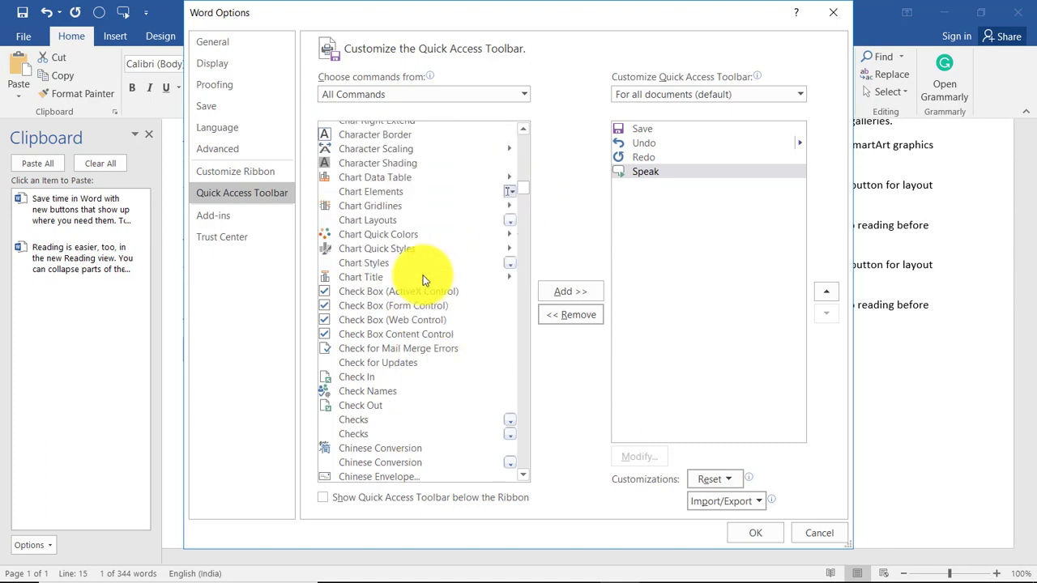
scroll(422, 280, "up", 2)
scroll(422, 280, "up", 4)
scroll(422, 280, "up", 3)
scroll(422, 280, "up", 2)
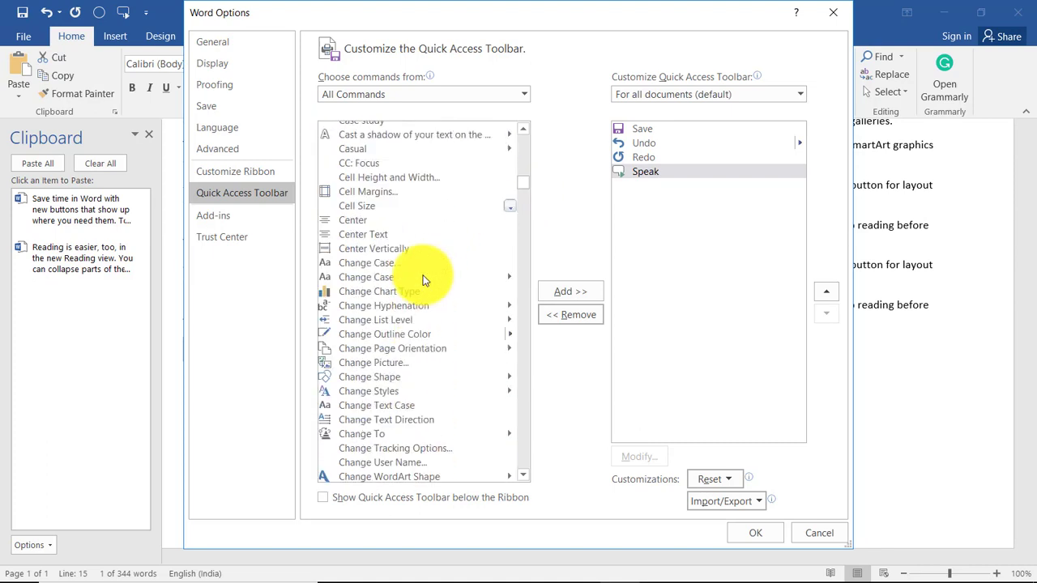
scroll(422, 281, "up", 3)
scroll(422, 280, "up", 2)
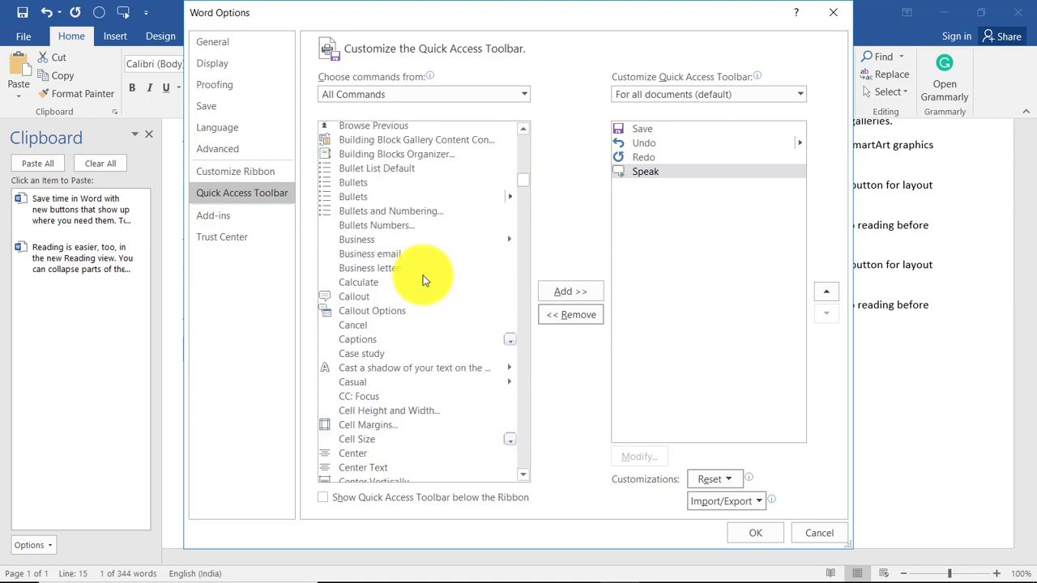
left_click(356, 282)
left_click(561, 293)
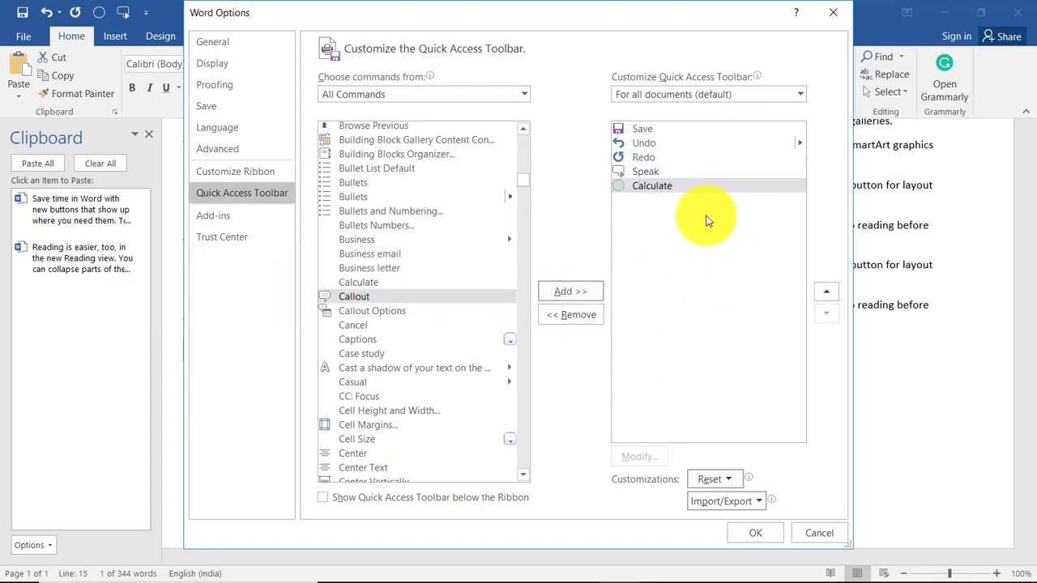
left_click(755, 533)
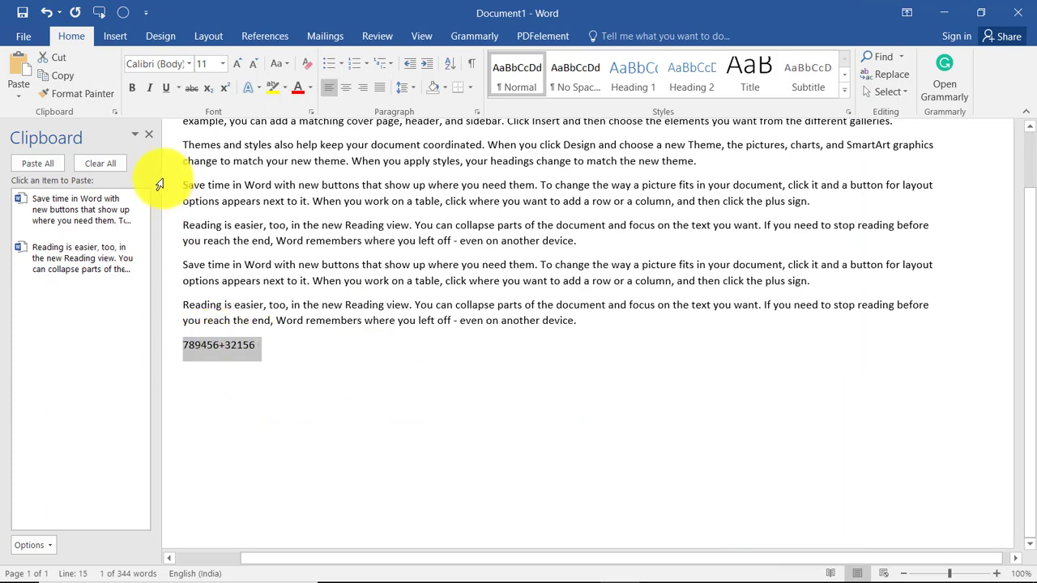
Step: Calculate 789456+32156, paste the 821612 result, delete it, and clear the Office Clipboard
left_click(123, 13)
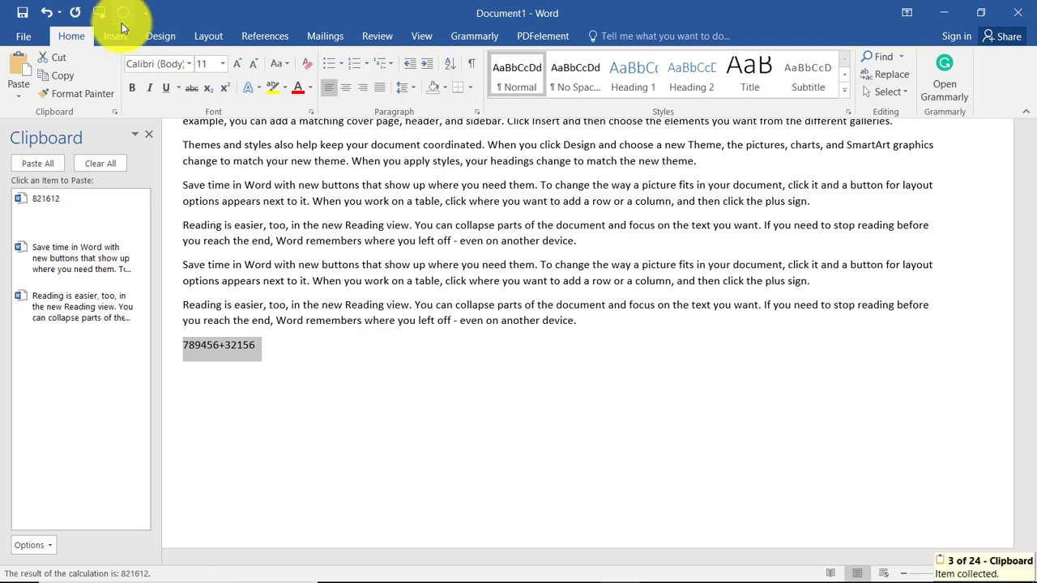
left_click(34, 199)
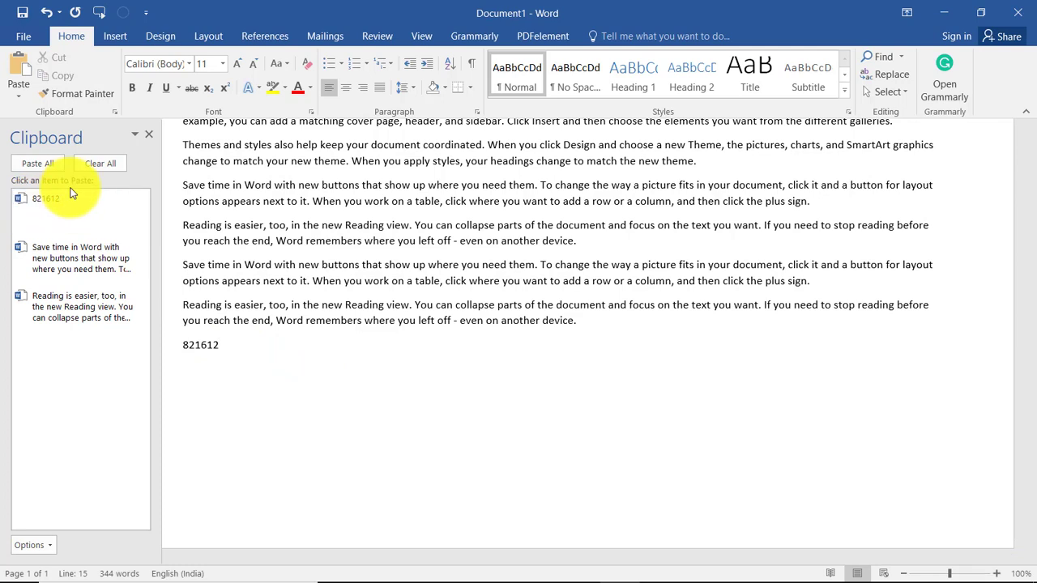
left_click_drag(230, 348, 153, 352)
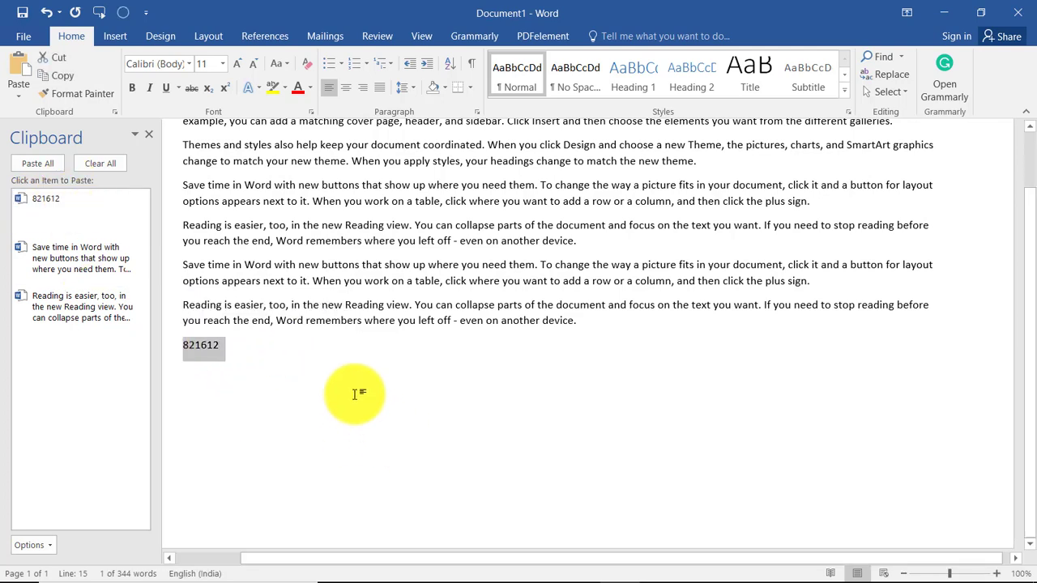
key("Delete")
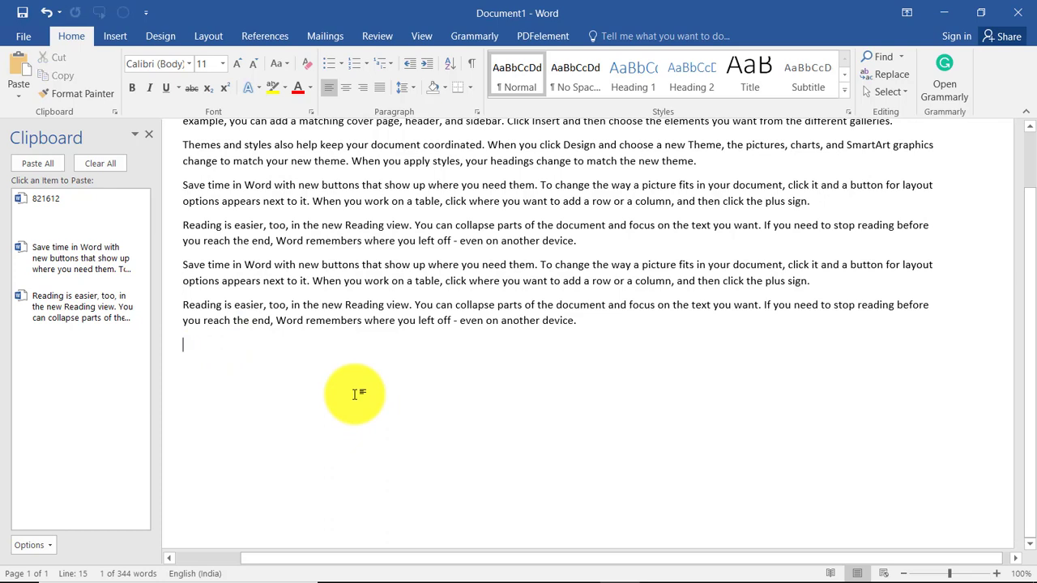
left_click(96, 167)
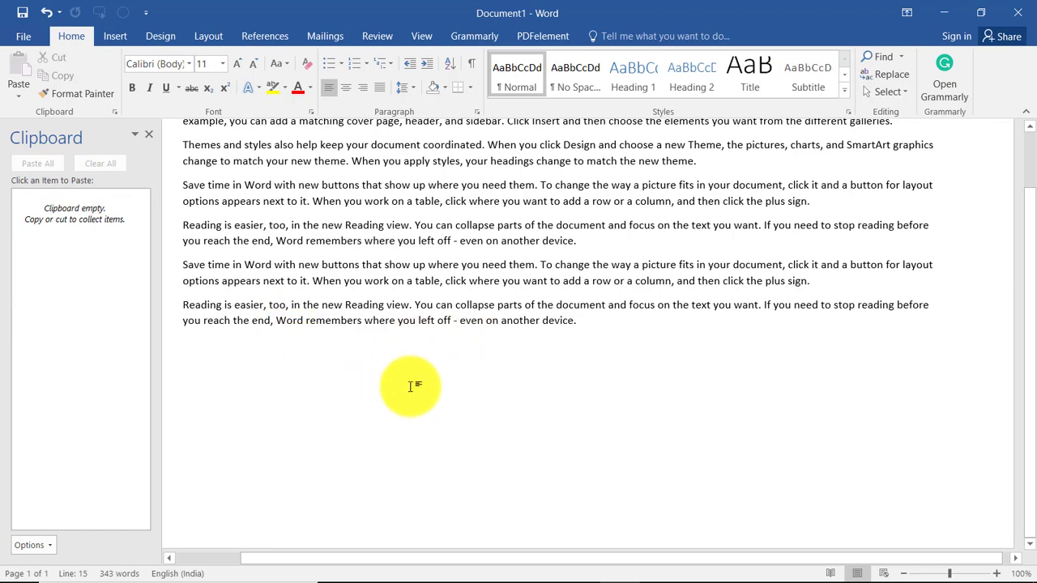
left_click(152, 134)
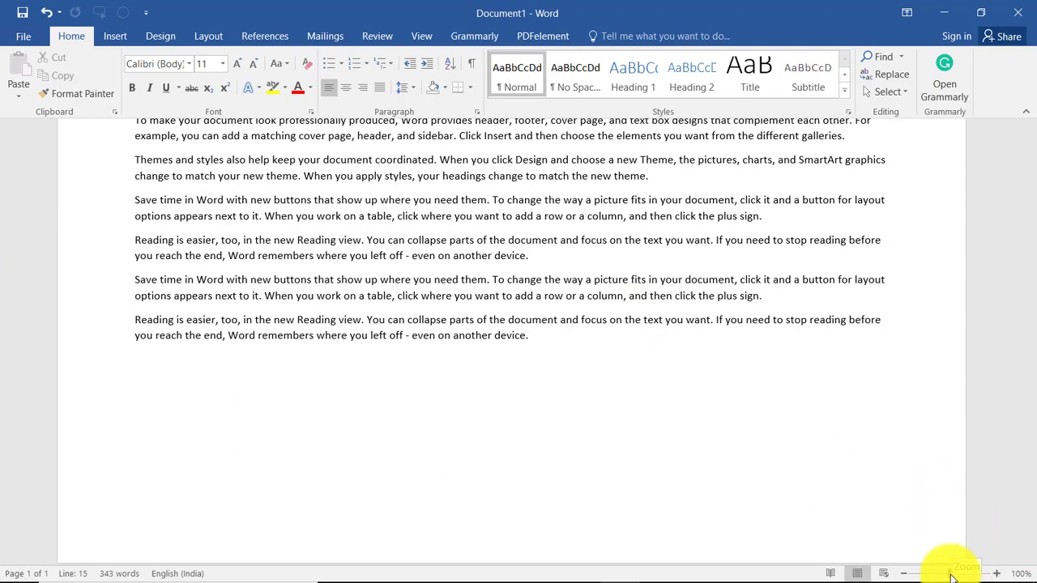
mouse_move(949, 573)
left_mouse_down()
mouse_move(974, 573)
mouse_move(952, 574)
left_mouse_up()
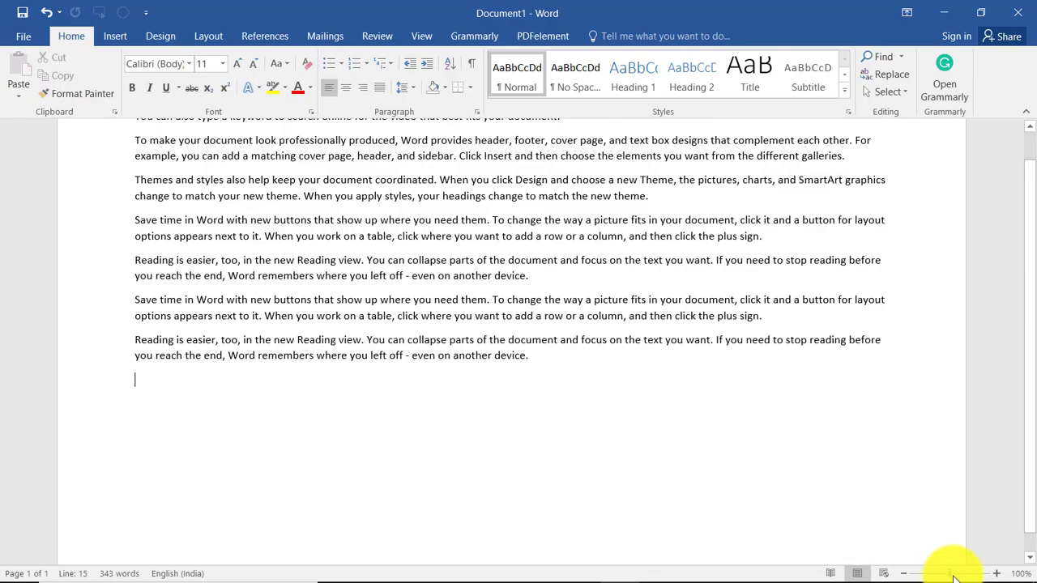
mouse_move(951, 573)
left_mouse_down()
mouse_move(981, 574)
mouse_move(918, 574)
mouse_move(949, 573)
left_mouse_up()
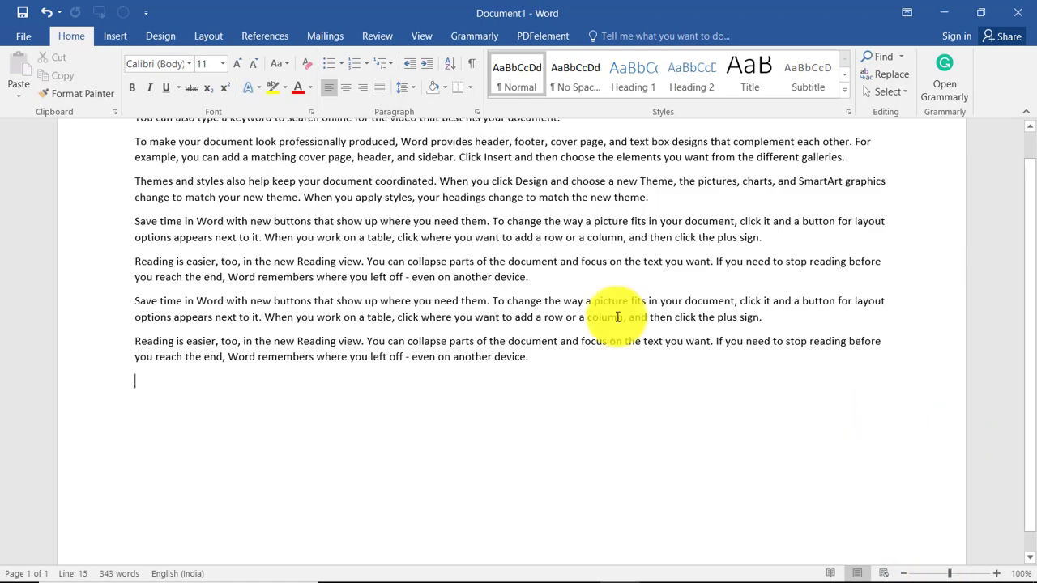
scroll(443, 284, "up", 1)
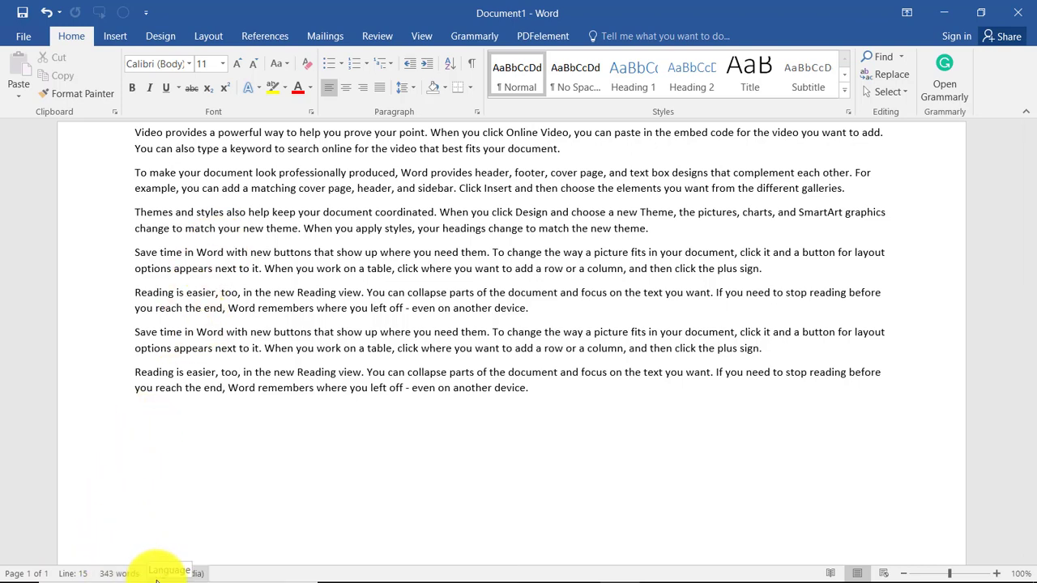
right_click(457, 571)
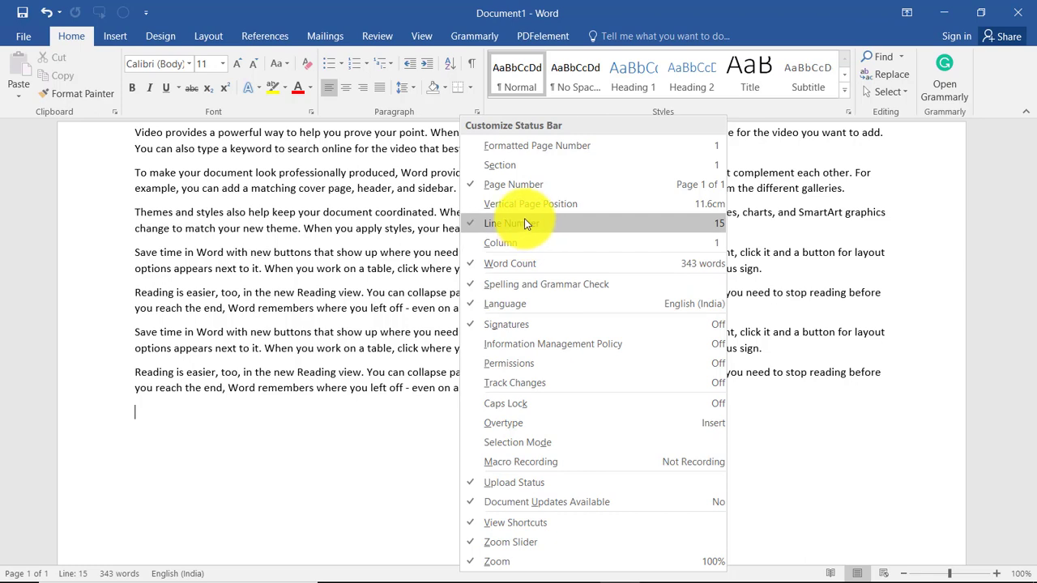
left_click(474, 224)
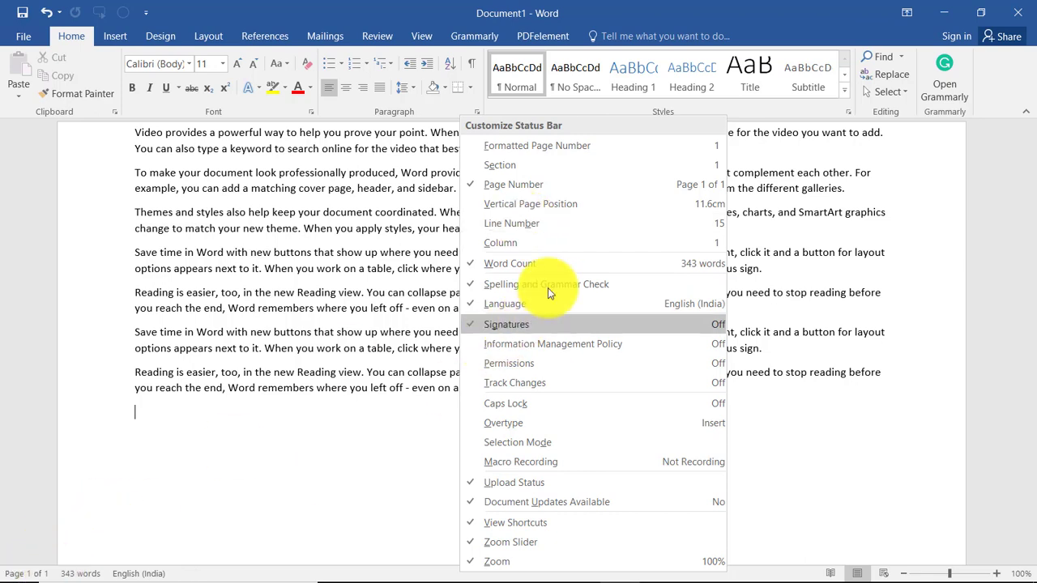
left_click(525, 225)
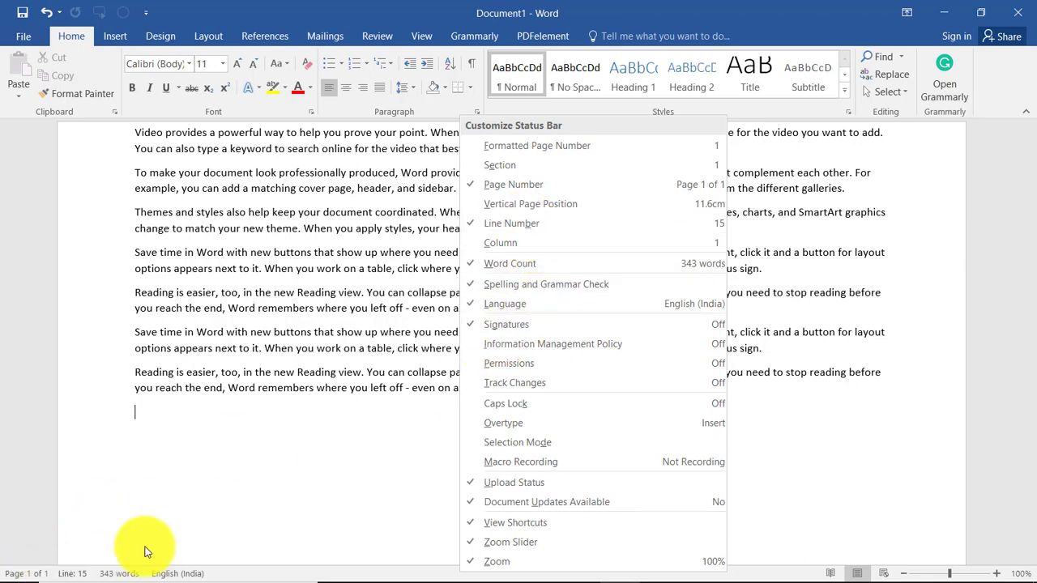
left_click(504, 263)
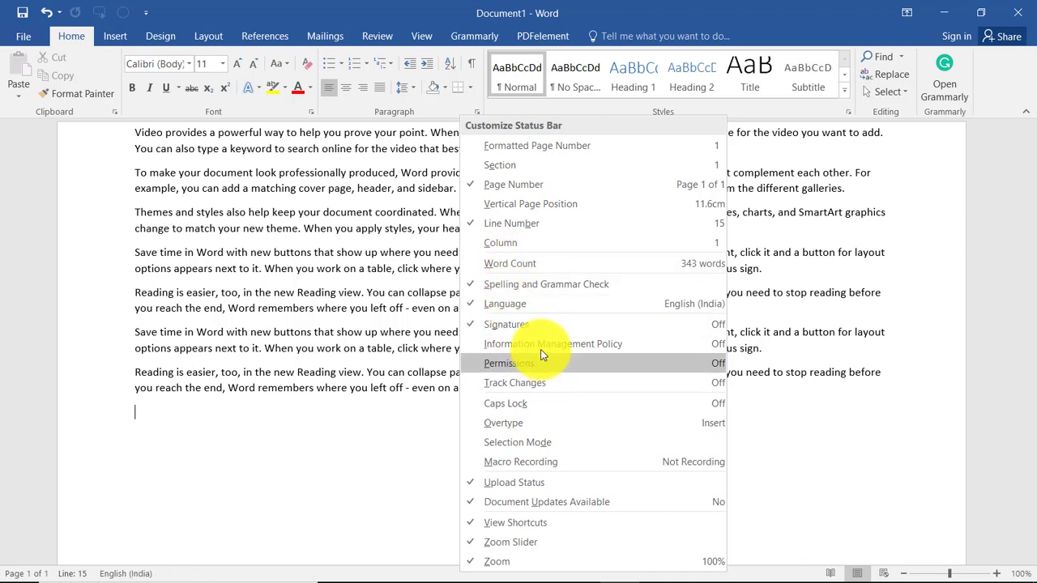
left_click(527, 264)
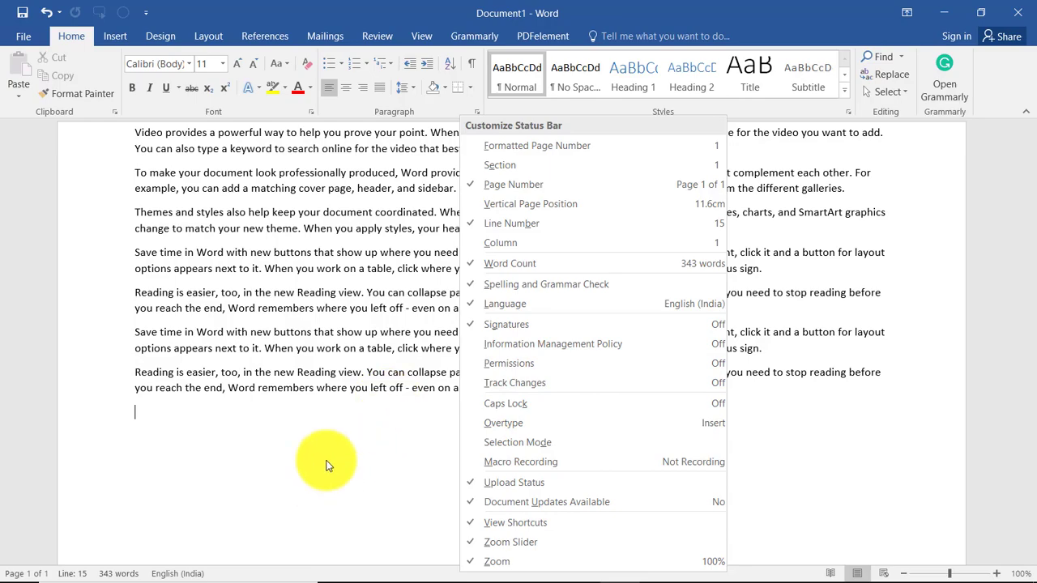
key("Escape")
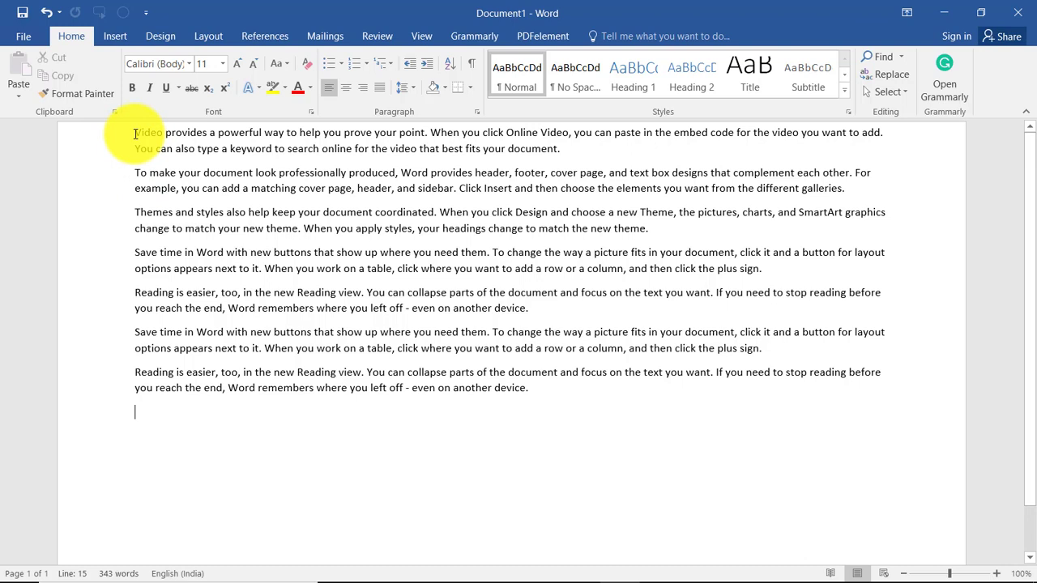
Step: Select all the sample paragraphs and copy them via the context menu
left_click_drag(136, 133, 765, 397)
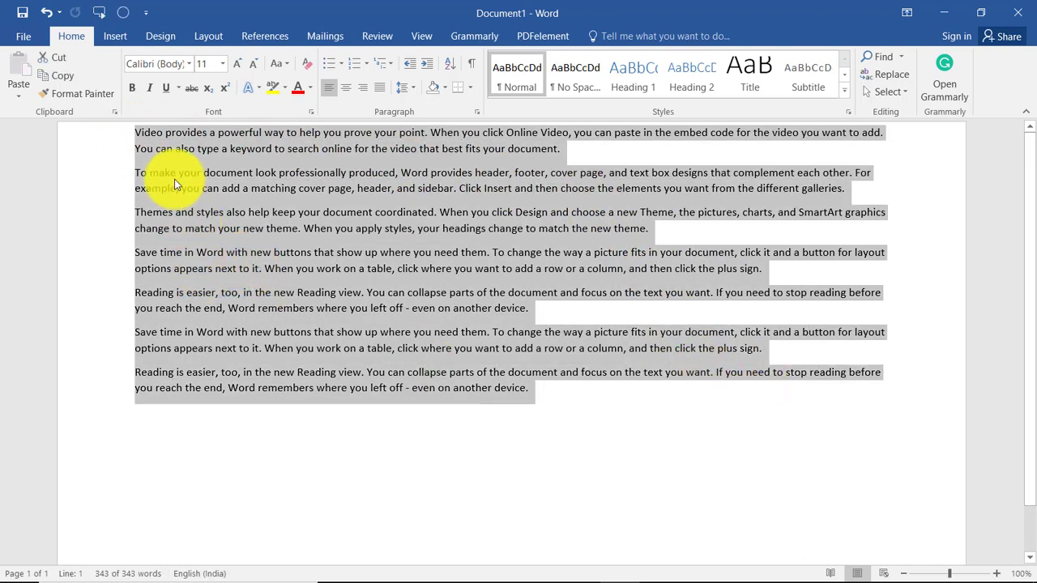
right_click(231, 253)
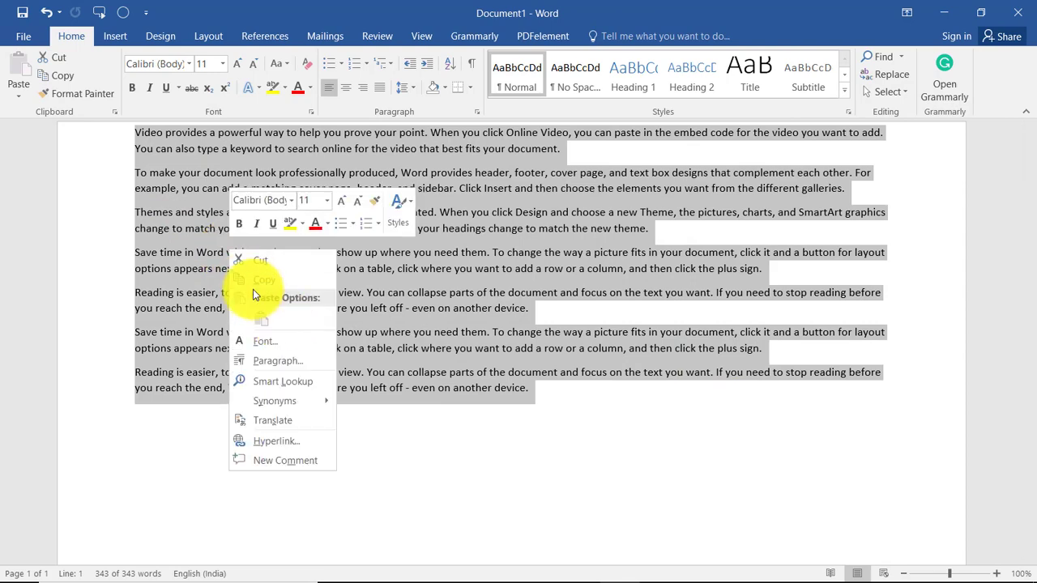
left_click(267, 280)
Step: Bring up the context menu on the empty last line and dismiss it without pasting
scroll(545, 421, "down", 1)
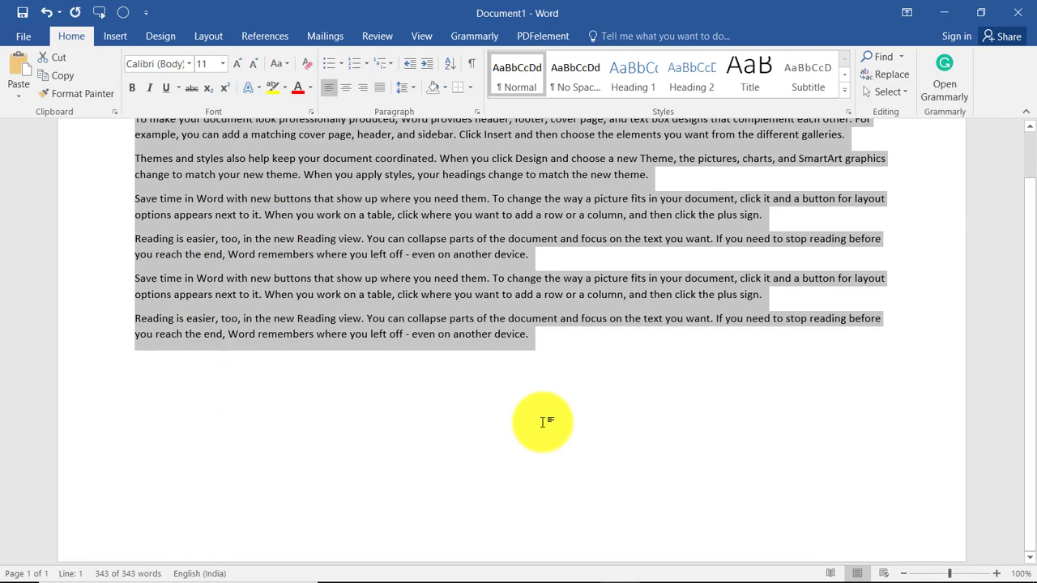
left_click(156, 376)
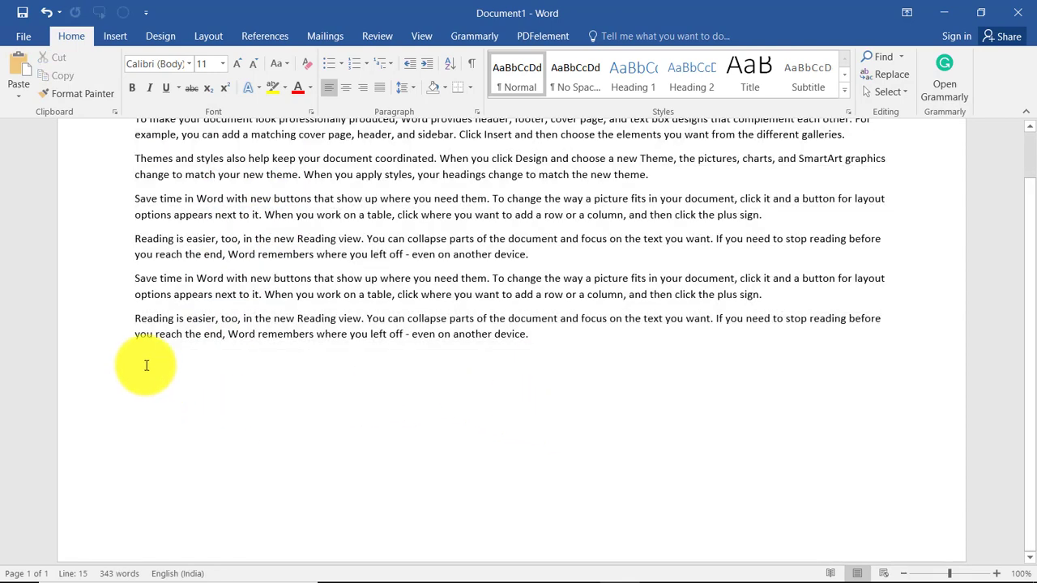
right_click(147, 366)
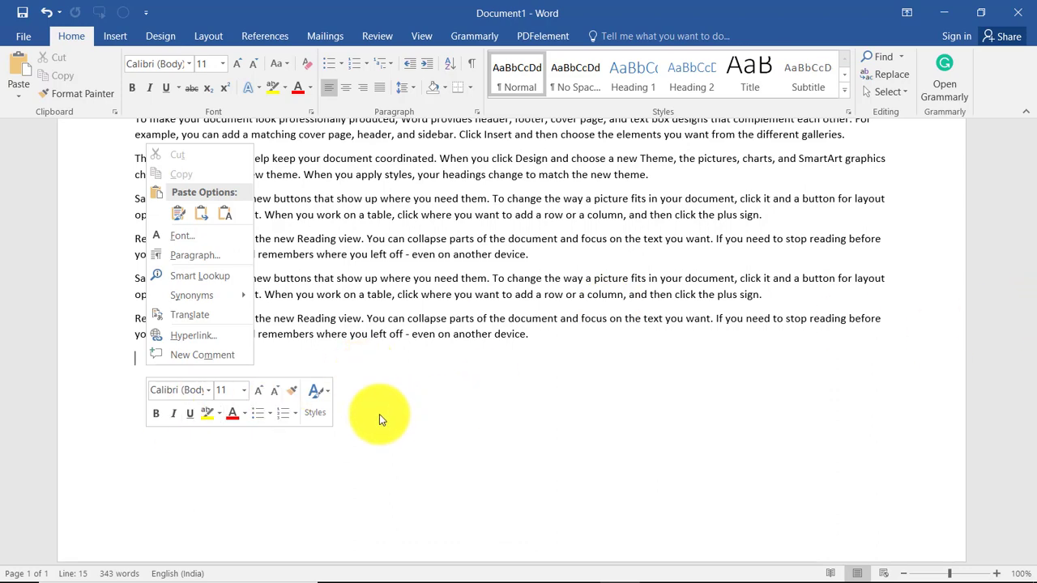
left_click(379, 414)
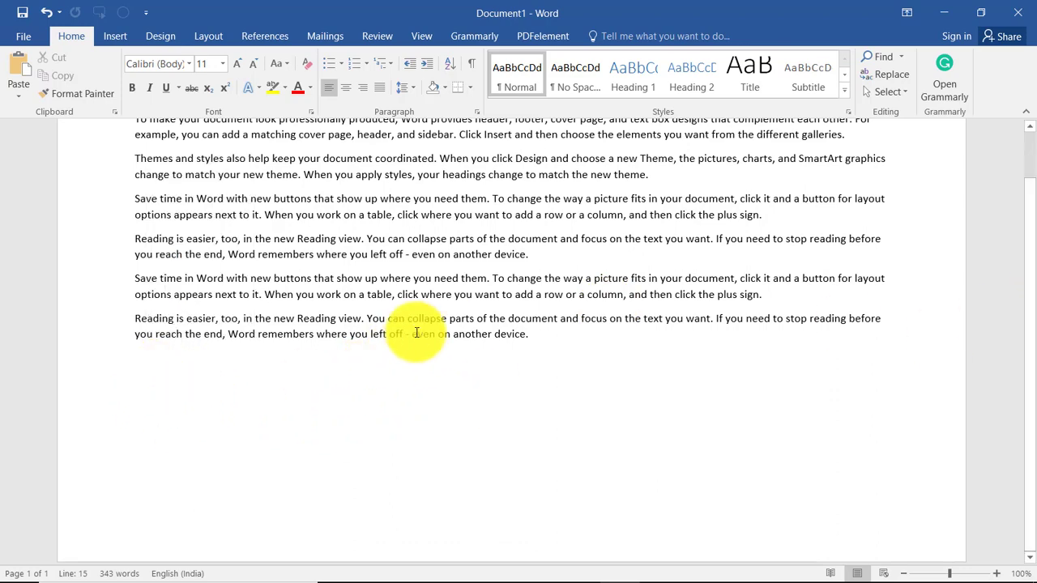
scroll(332, 355, "up", 1)
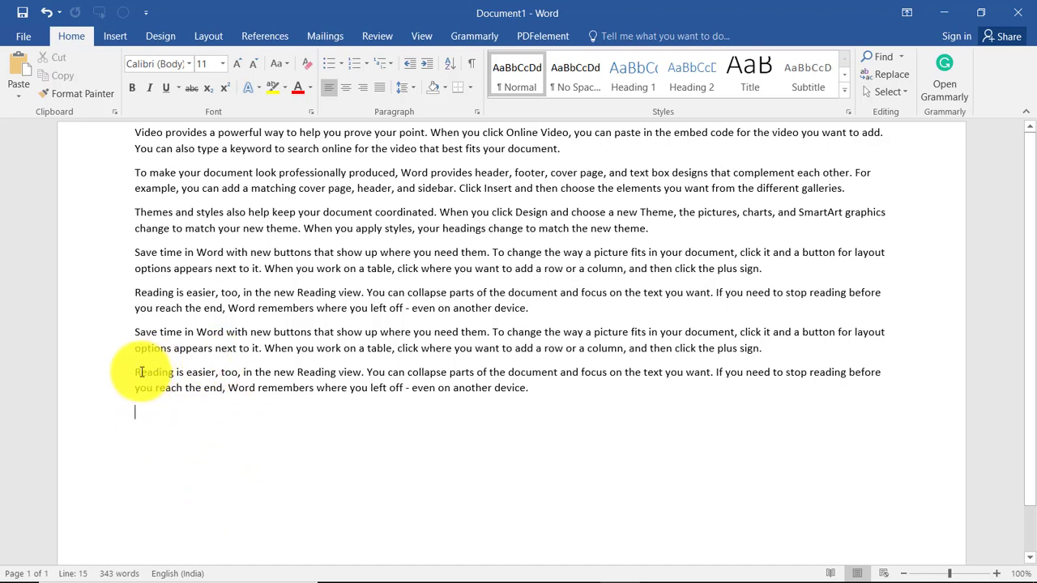
left_click(136, 371)
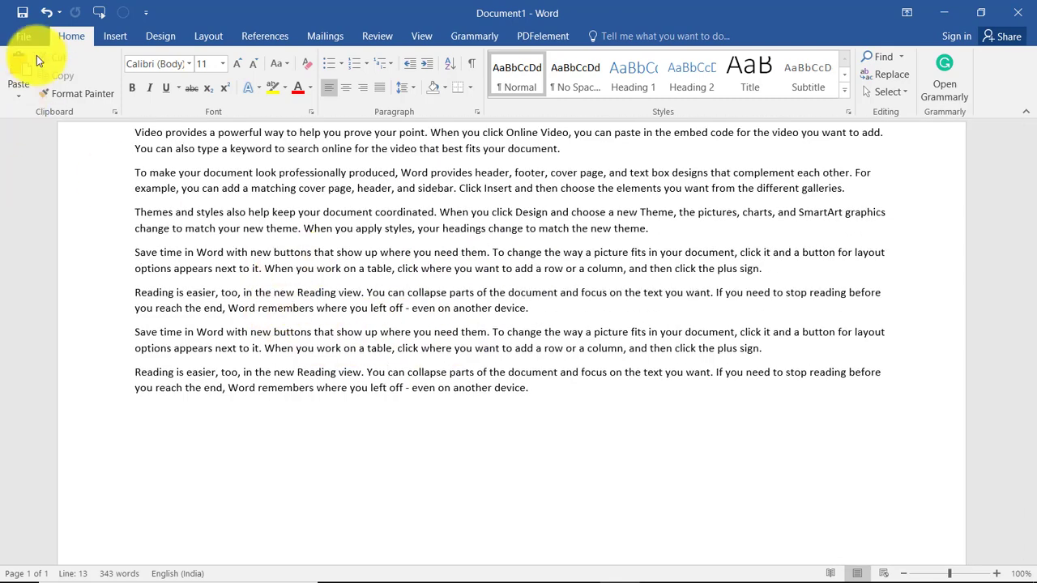
left_click(24, 37)
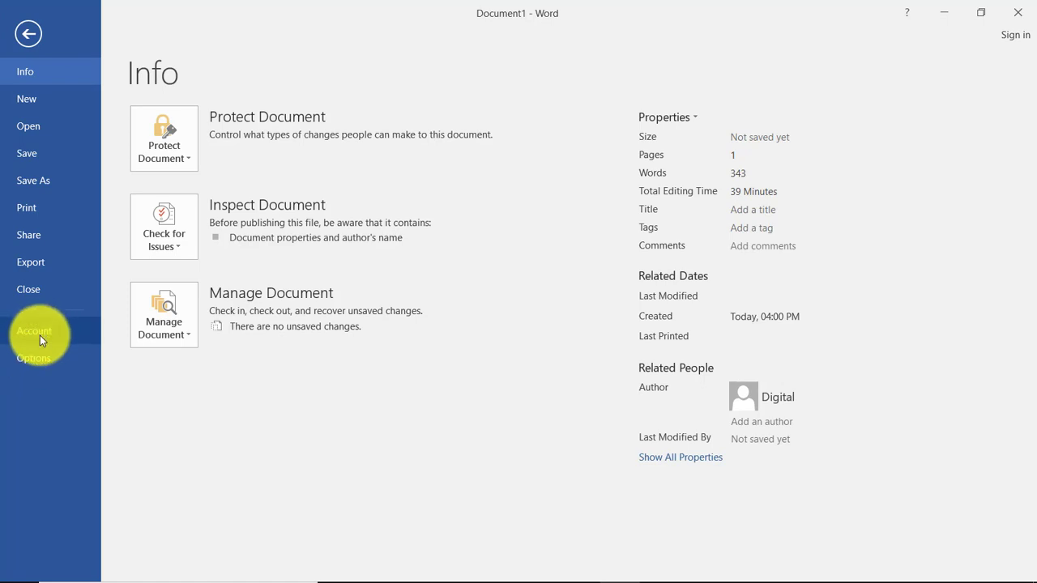
left_click(37, 236)
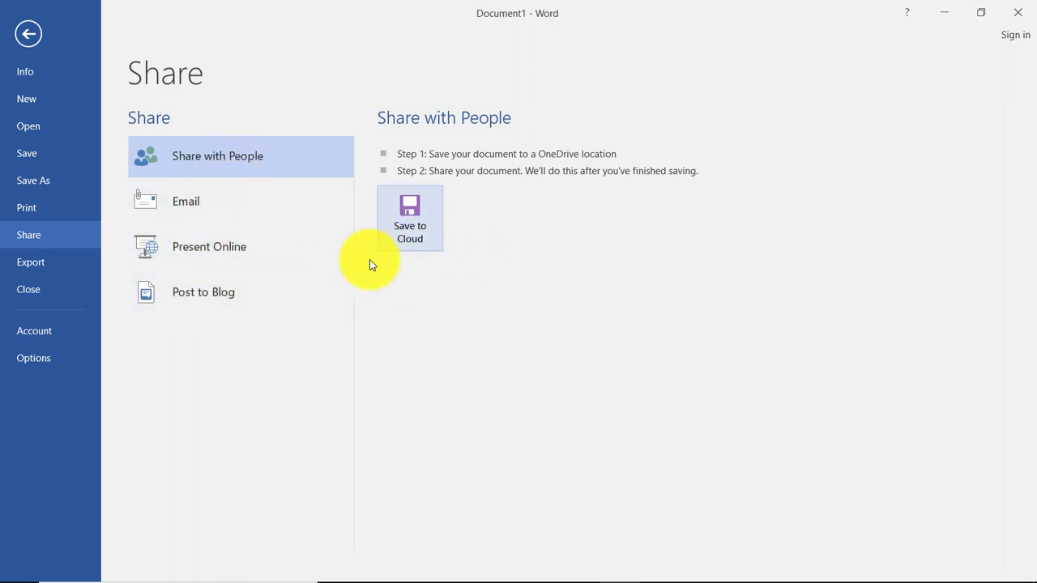
left_click(28, 37)
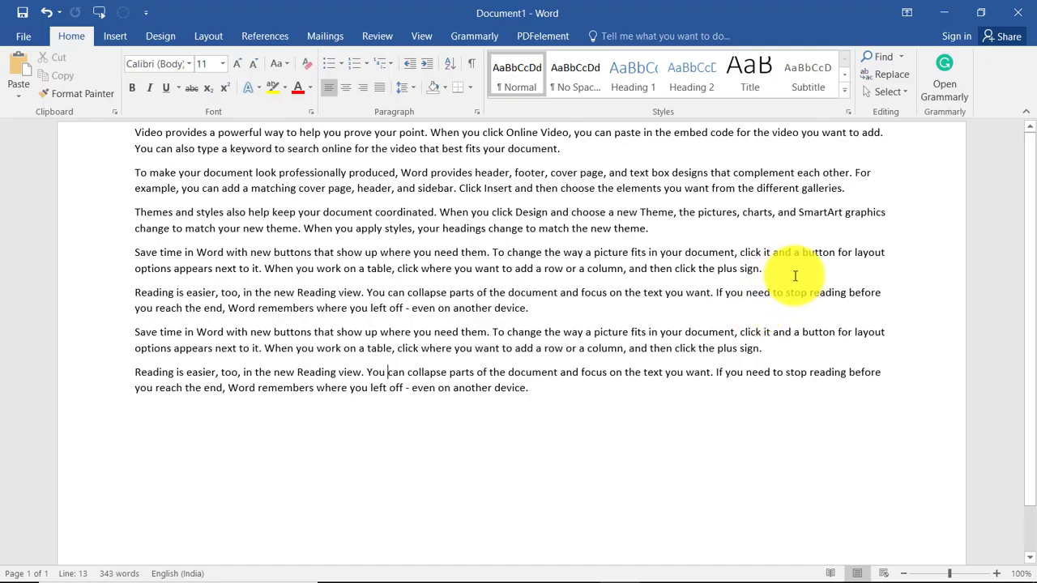